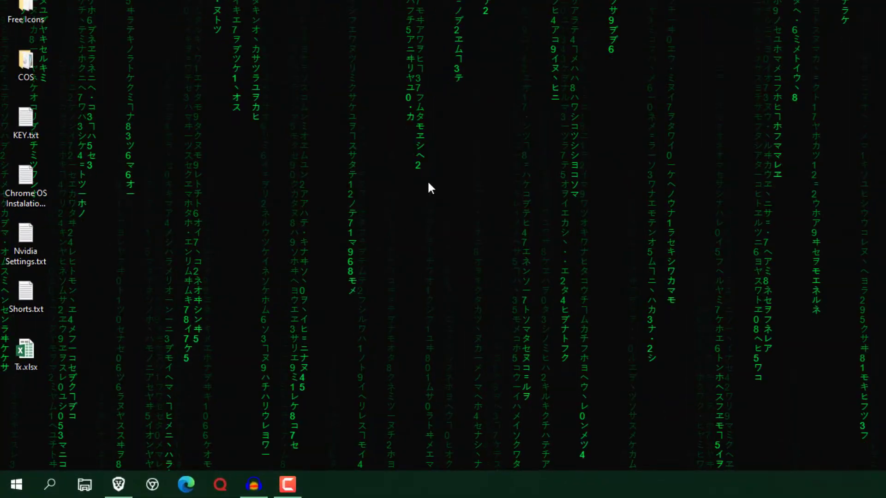
- Open the C:\Windows\Temp folder by running 'temp' from the Run box
{"action": "key", "text": "super+r"}
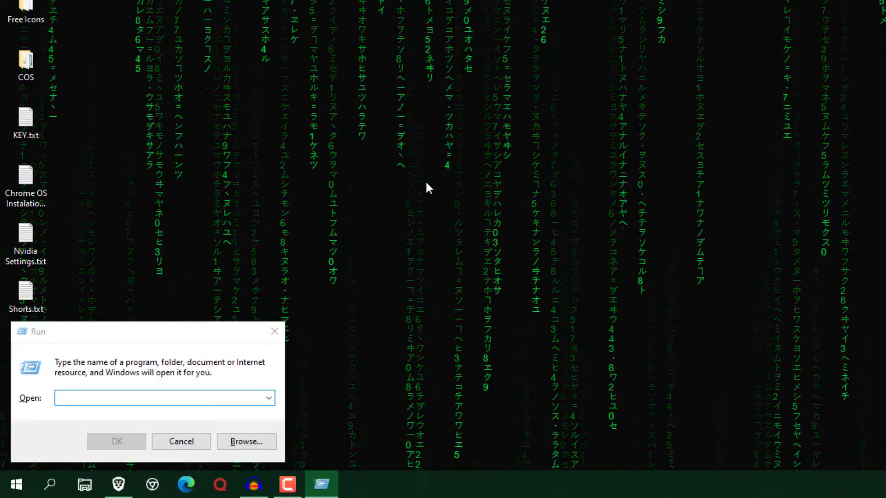
{"action": "left_click", "coordinate": [274, 331]}
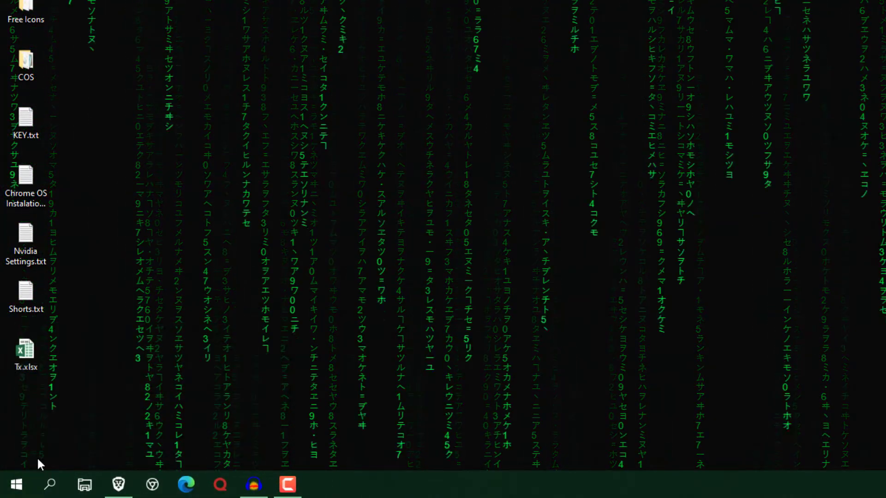
{"action": "right_click", "coordinate": [18, 489]}
{"action": "left_click", "coordinate": [54, 420]}
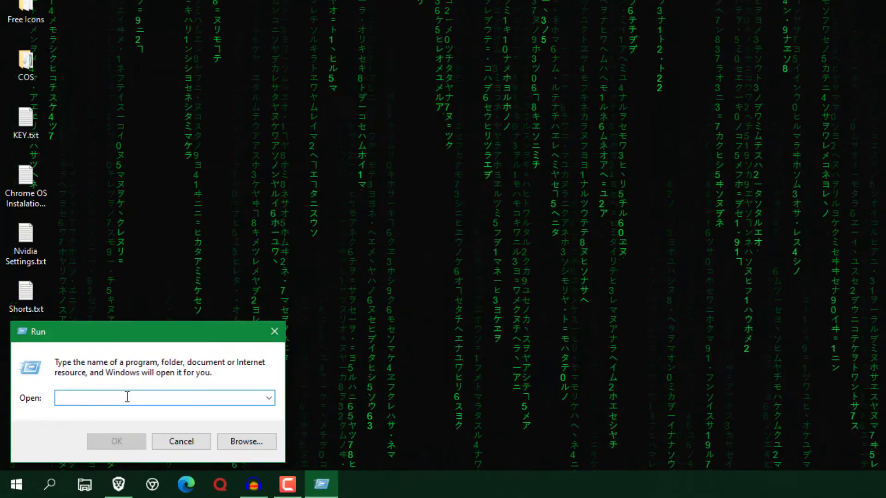
{"action": "type", "text": "temp"}
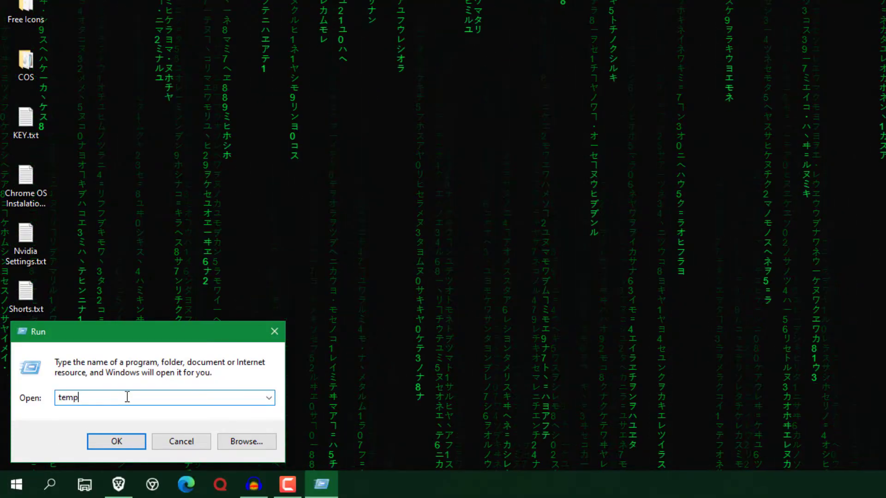
{"action": "key", "text": "Return"}
- Delete all Temp items, skipping in-use ones such as vmware-SYSTEM, then close the window
{"action": "key", "text": "ctrl+a"}
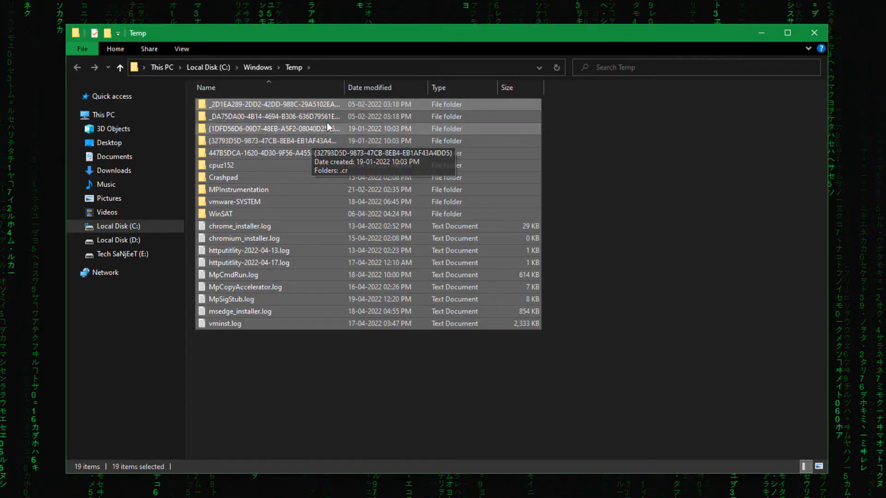
{"action": "right_click", "coordinate": [303, 107]}
{"action": "left_click", "coordinate": [331, 281]}
{"action": "left_click", "coordinate": [118, 188]}
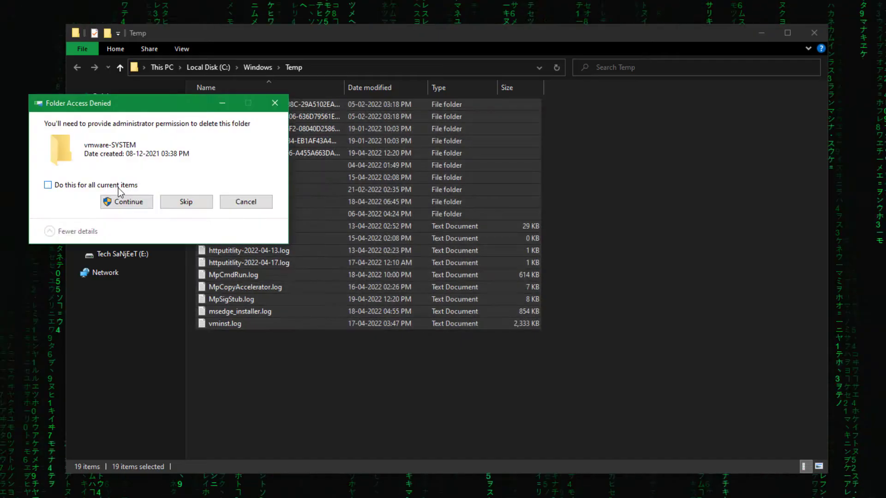
{"action": "left_click", "coordinate": [134, 207]}
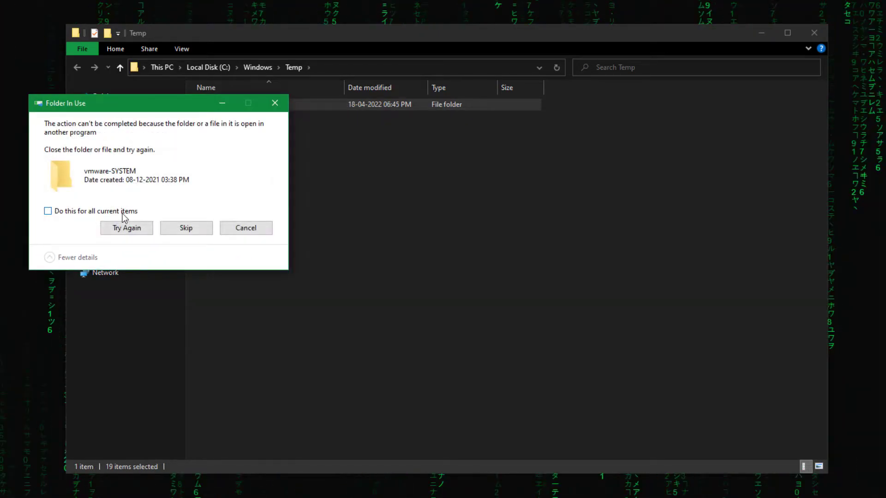
{"action": "left_click", "coordinate": [122, 213]}
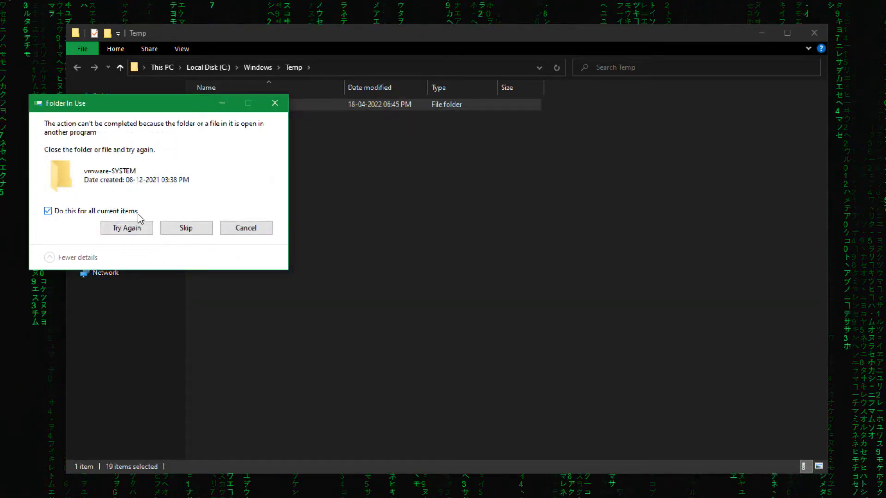
{"action": "left_click", "coordinate": [186, 229]}
{"action": "key", "text": "alt+F4"}
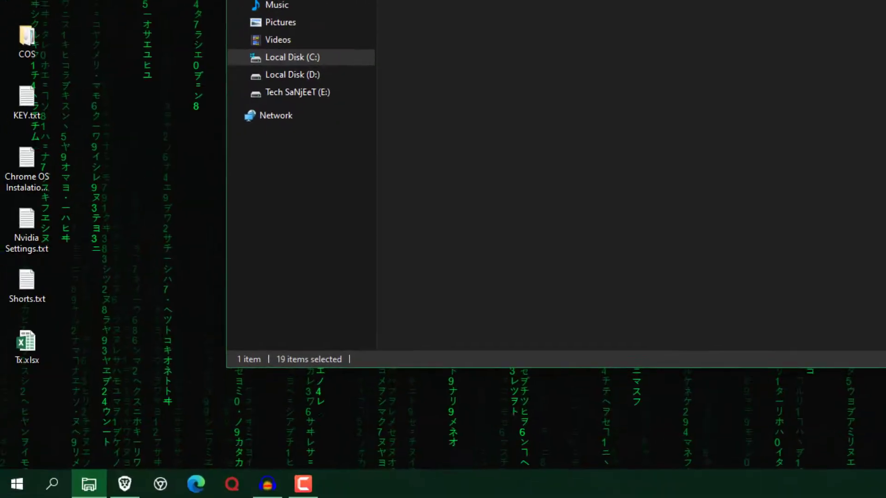
- Open the user's local Temp folder by running %temp%
{"action": "key", "text": "super+r"}
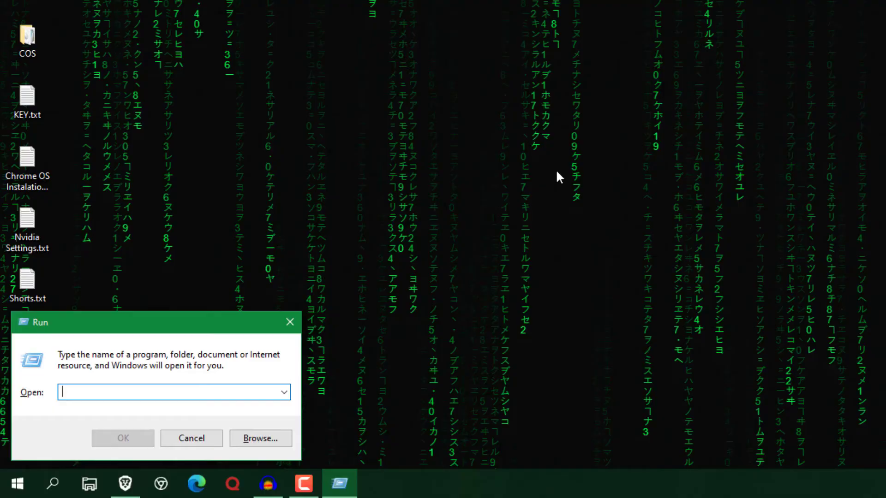
{"action": "type", "text": "%te"}
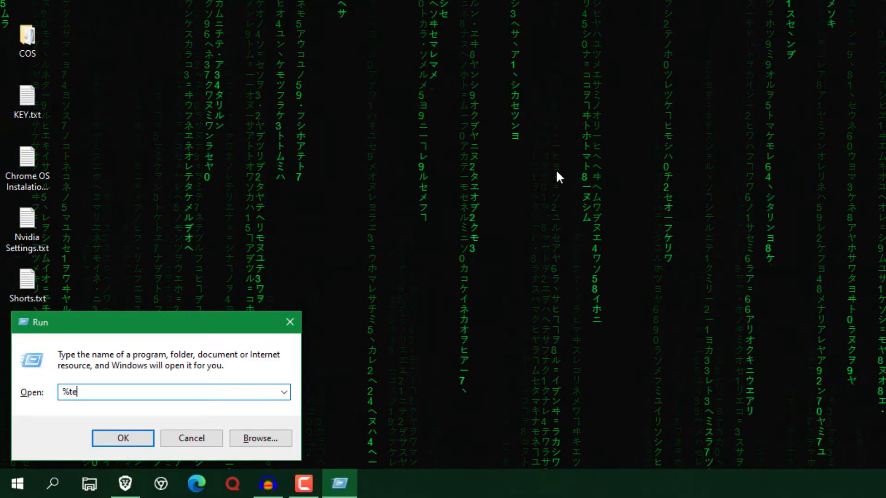
{"action": "type", "text": "mp%"}
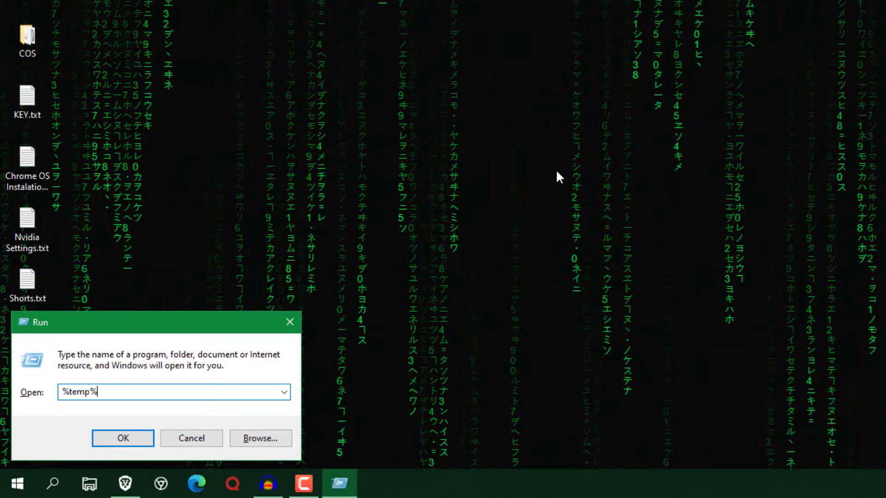
{"action": "key", "text": "Return"}
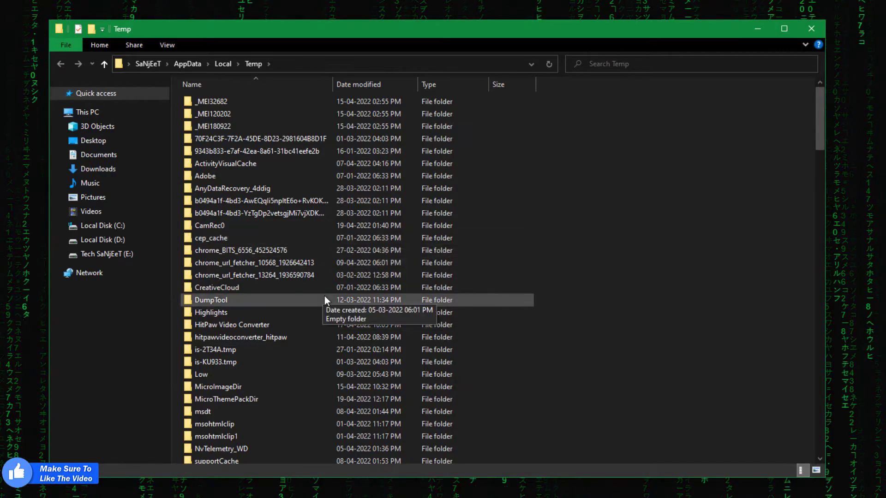
- Delete all 172 items, skipping in-use files and the CamRec0 folder, then close the window
{"action": "key", "text": "ctrl+a"}
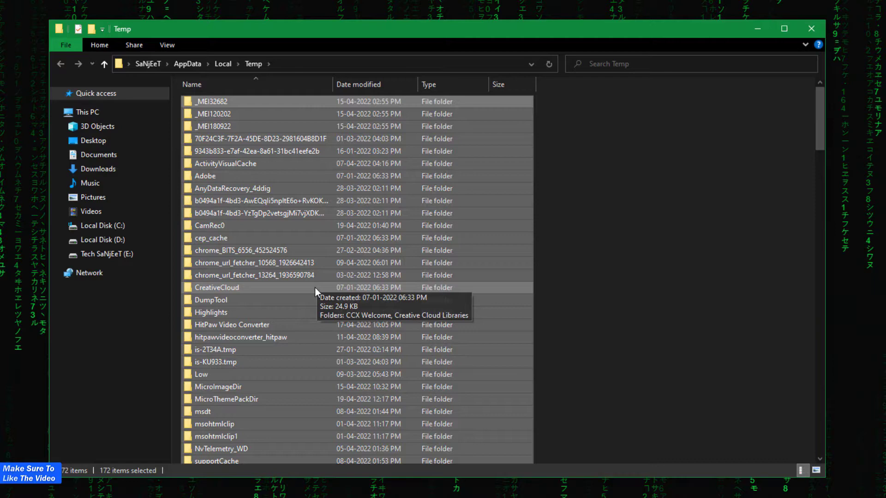
{"action": "right_click", "coordinate": [301, 260]}
{"action": "left_click", "coordinate": [348, 451]}
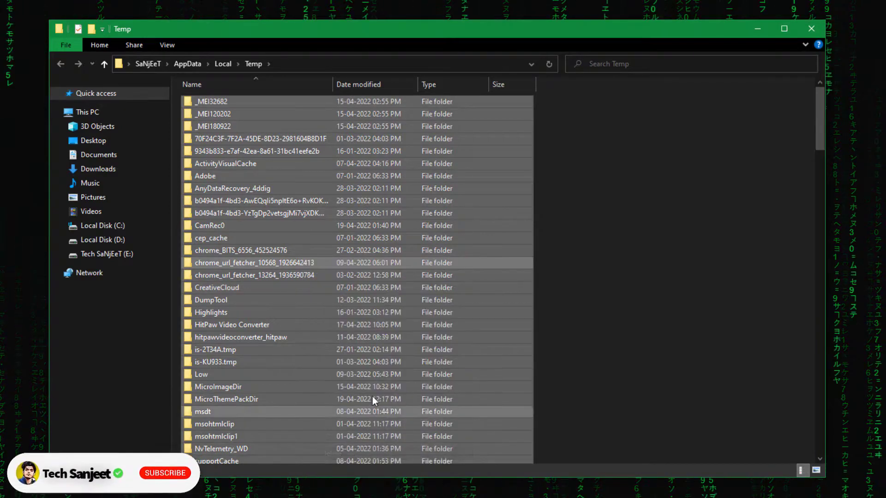
{"action": "left_click", "coordinate": [381, 213]}
{"action": "left_click", "coordinate": [460, 225]}
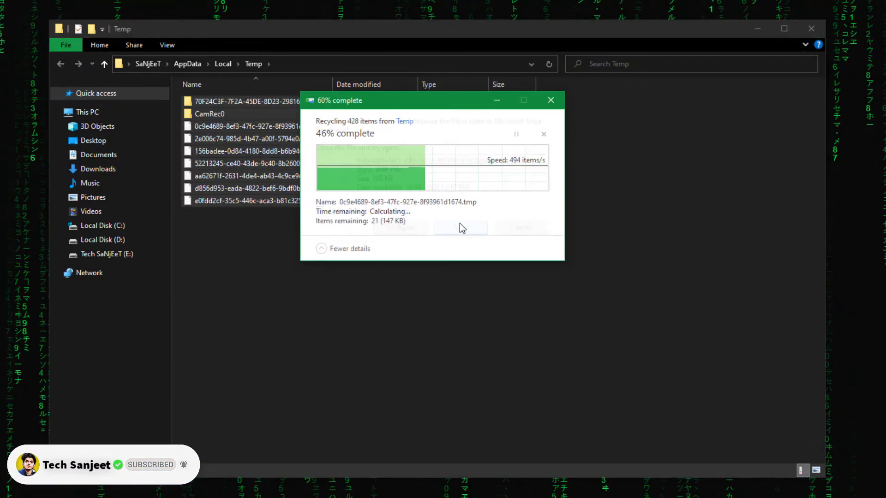
{"action": "left_click", "coordinate": [379, 211]}
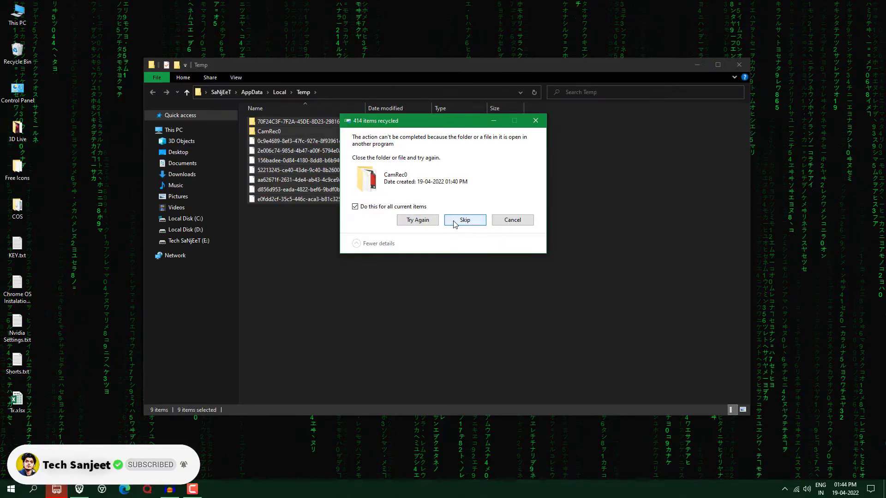
{"action": "left_click", "coordinate": [448, 227]}
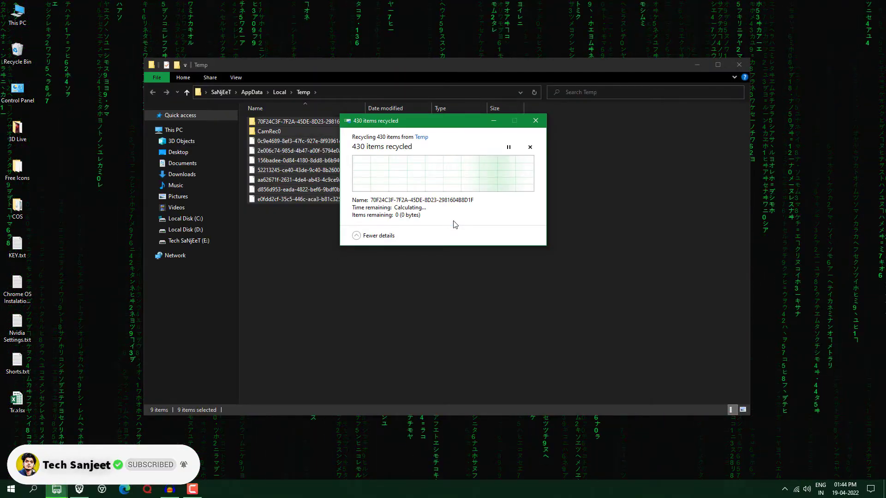
{"action": "key", "text": "alt+F4"}
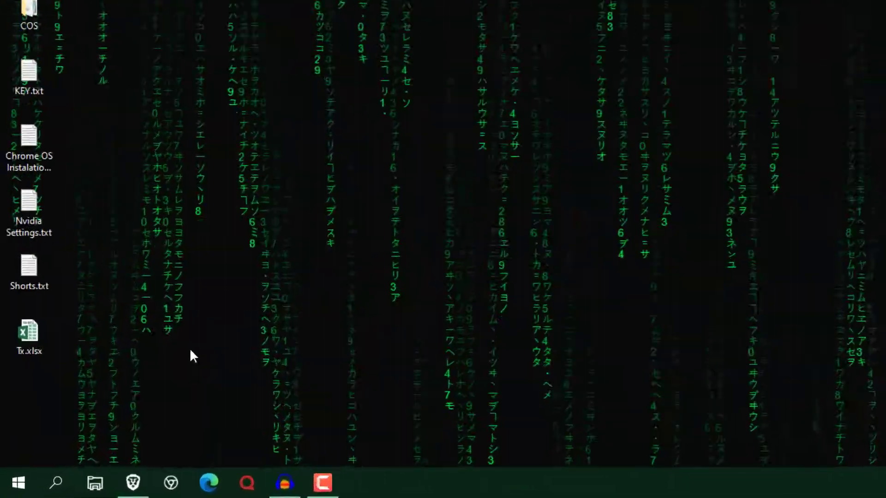
- Open C:\Windows\Prefetch via the Run box and delete all its files
{"action": "key", "text": "super+r"}
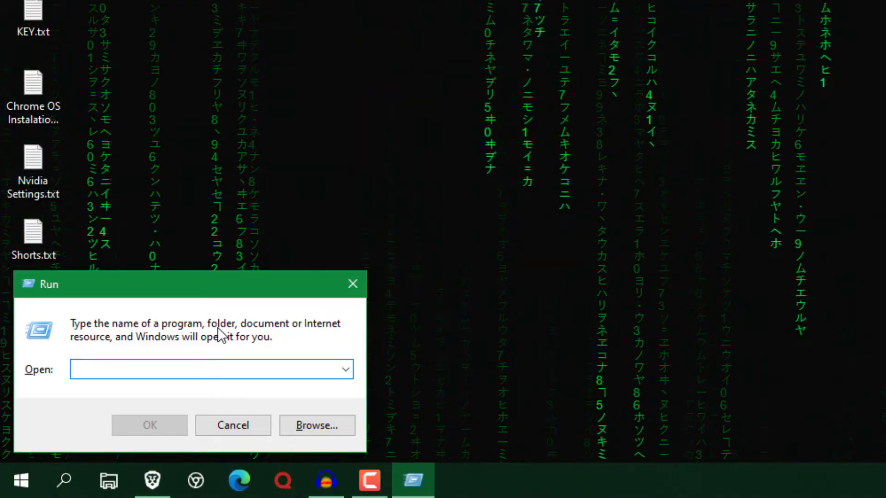
{"action": "type", "text": "prefetch"}
{"action": "key", "text": "Return"}
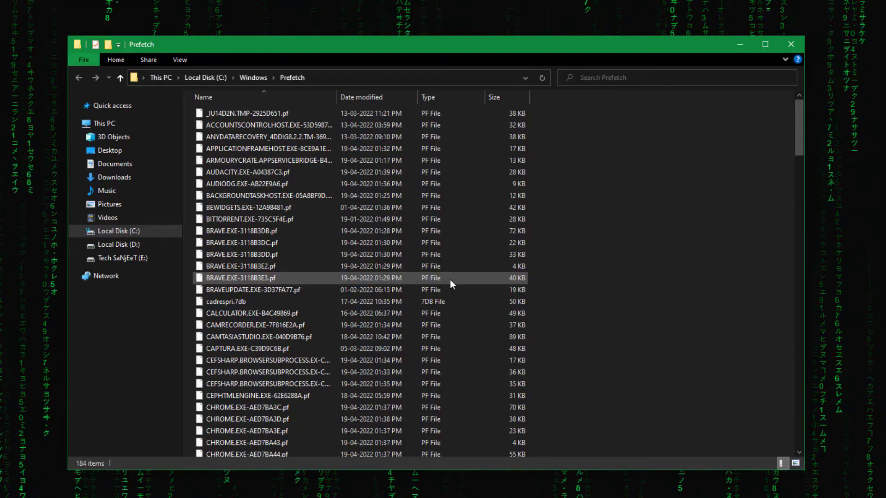
{"action": "key", "text": "ctrl+a"}
{"action": "right_click", "coordinate": [361, 248]}
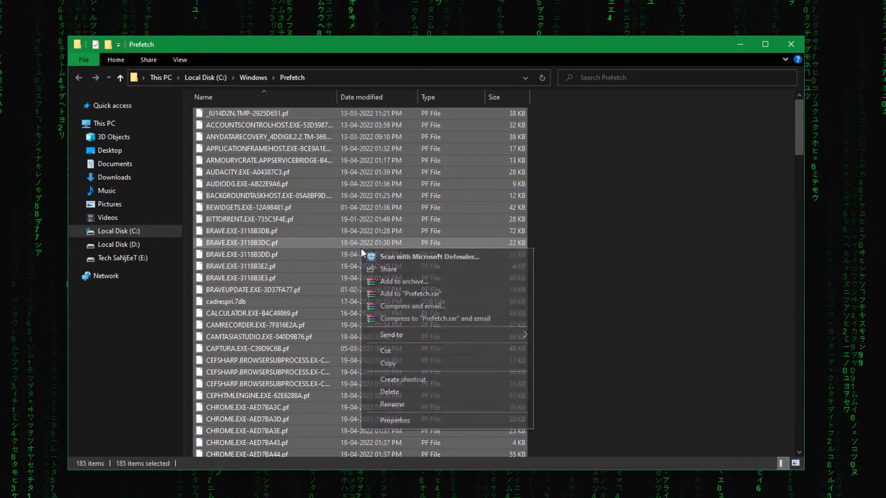
{"action": "left_click", "coordinate": [405, 389]}
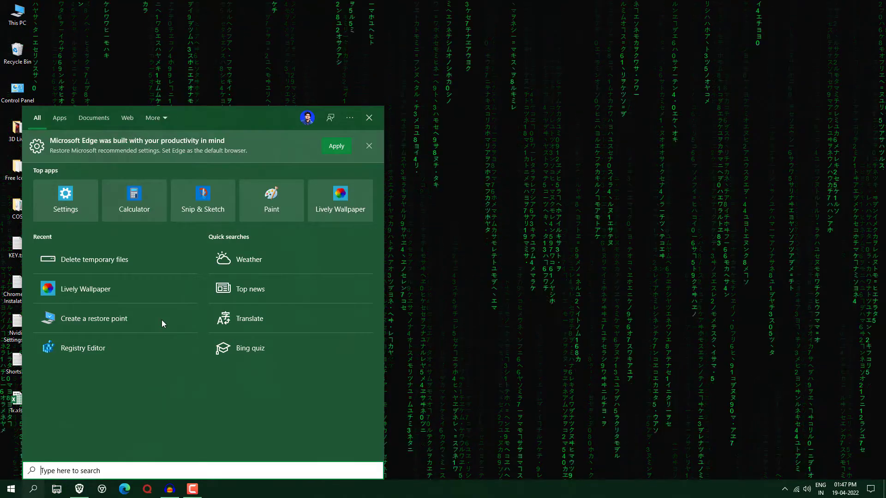
- Delete all Local Disk (C:) restore points in System Protection, then close System Properties
{"action": "type", "text": "create"}
{"action": "left_click", "coordinate": [81, 159]}
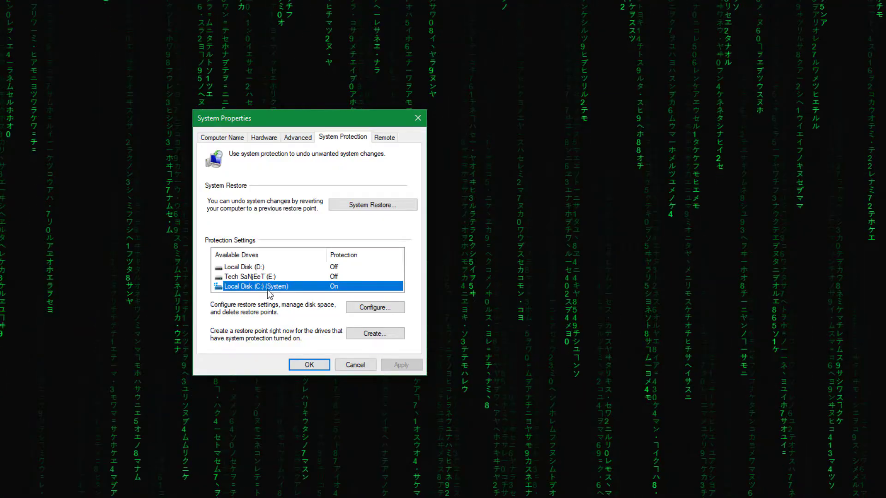
{"action": "left_click", "coordinate": [363, 310]}
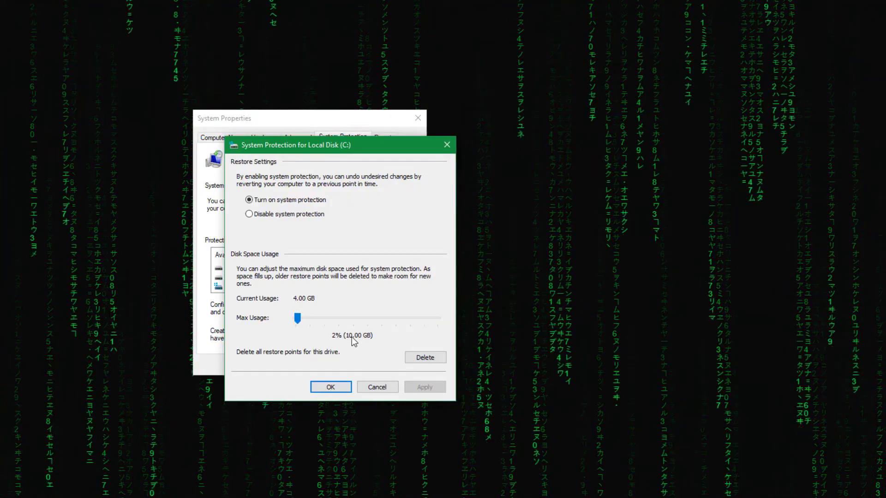
{"action": "left_click", "coordinate": [418, 360]}
{"action": "left_click", "coordinate": [409, 292]}
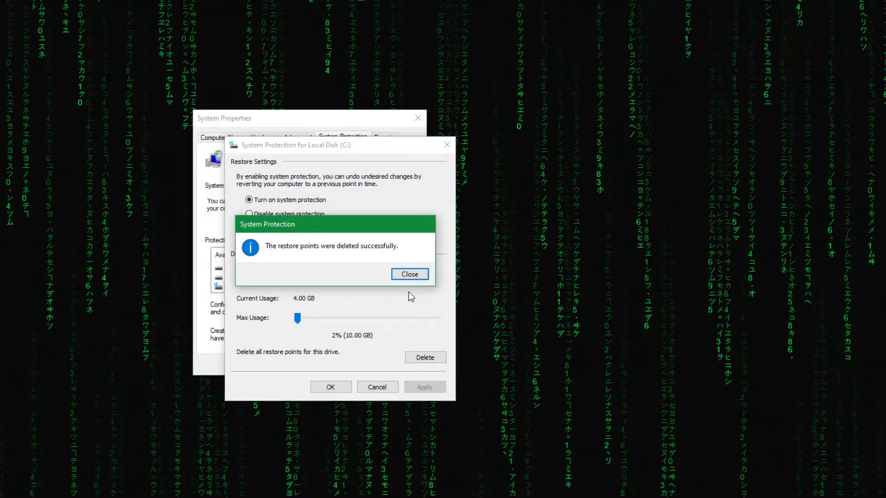
{"action": "left_click", "coordinate": [406, 276]}
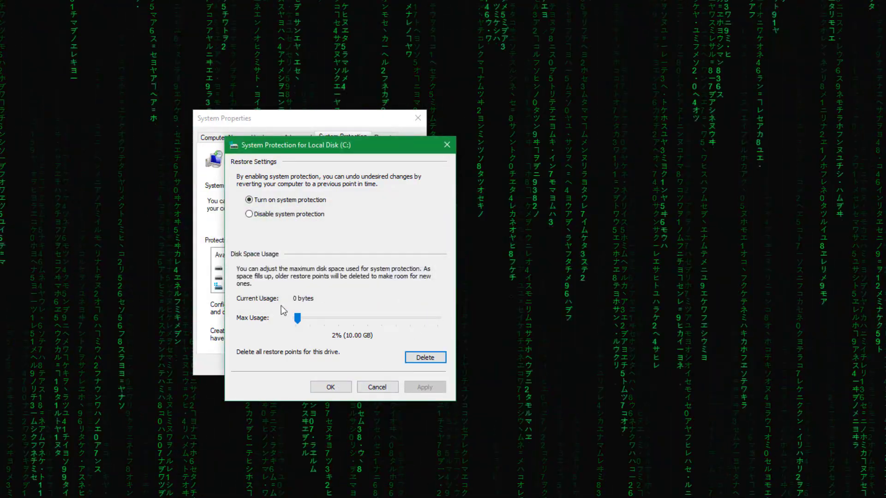
{"action": "left_click", "coordinate": [331, 387]}
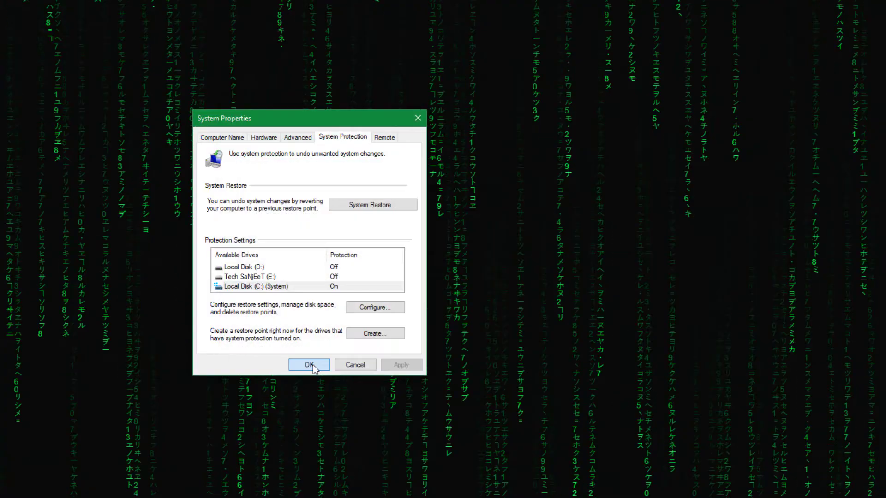
{"action": "left_click", "coordinate": [313, 364]}
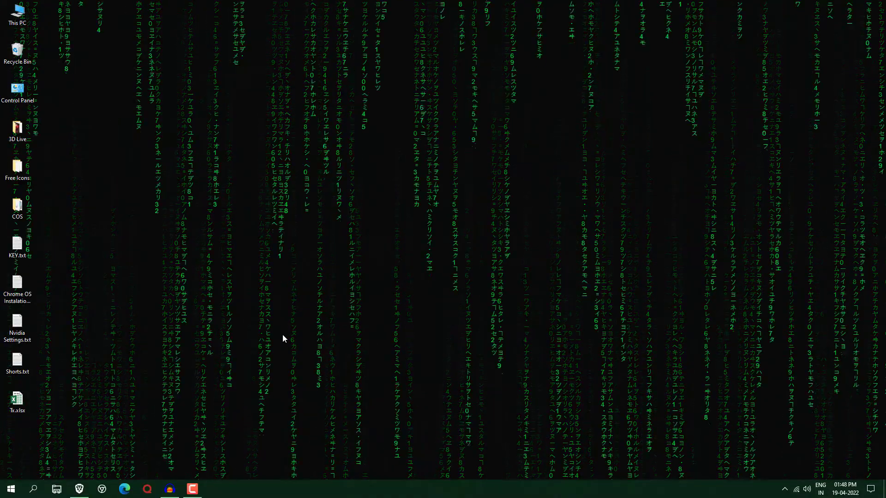
- Clear File Explorer history under Privacy in Folder Options and confirm with OK
{"action": "key", "text": "super+e"}
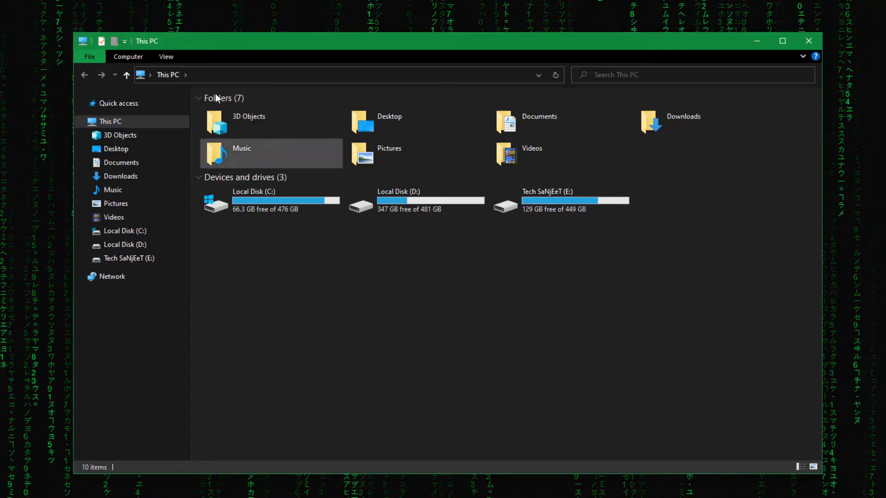
{"action": "left_click", "coordinate": [169, 58]}
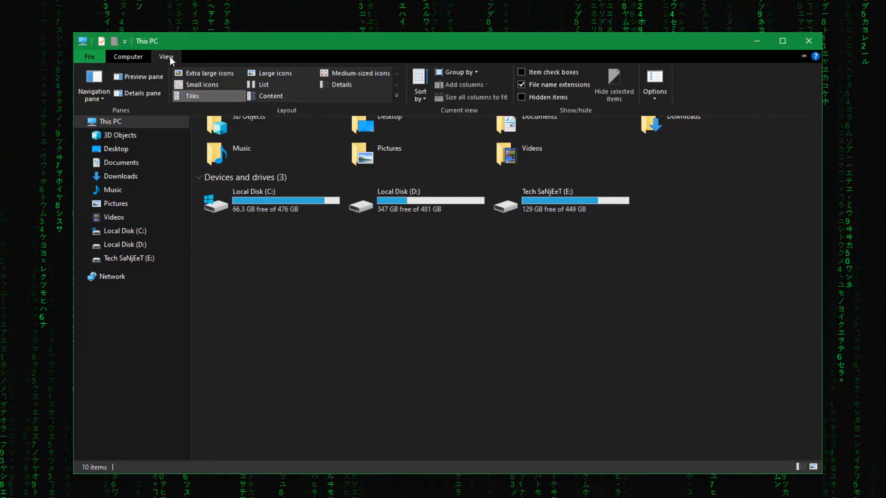
{"action": "left_click", "coordinate": [655, 96]}
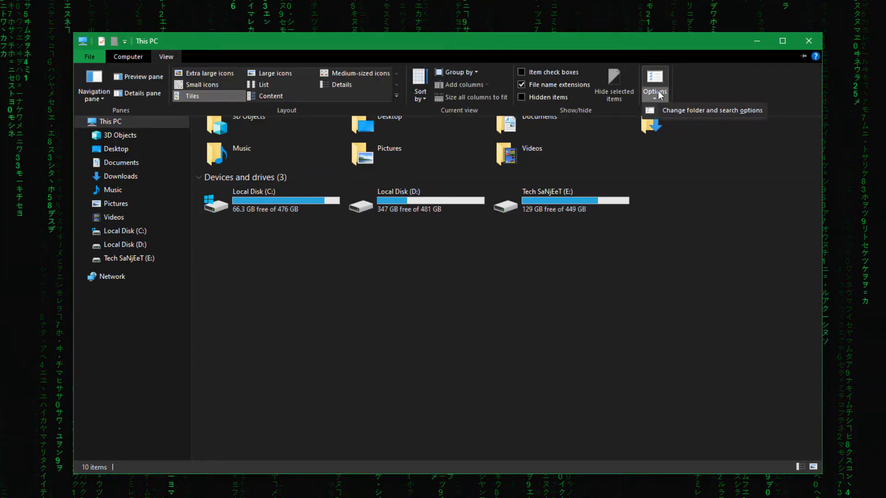
{"action": "left_click", "coordinate": [671, 115]}
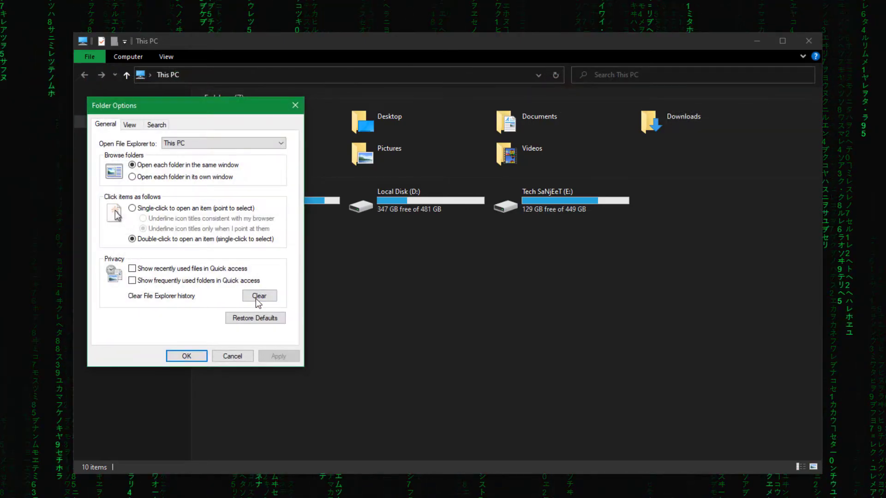
{"action": "left_click", "coordinate": [257, 300]}
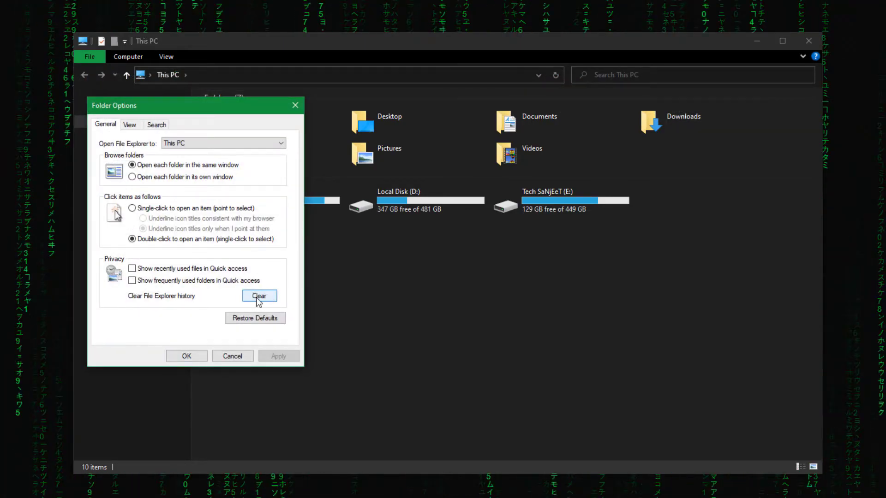
{"action": "left_click", "coordinate": [195, 358]}
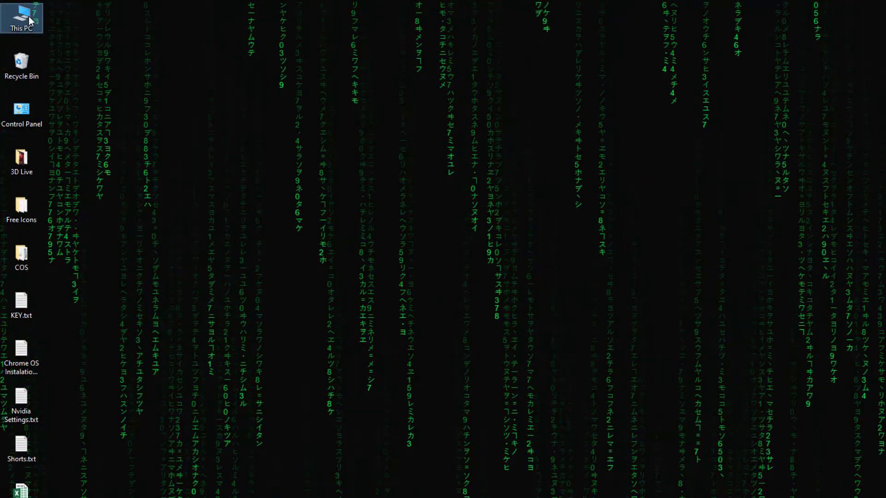
- Start Disk Clean-up from the Local Disk (C:) properties in This PC
{"action": "double_click", "coordinate": [28, 16]}
{"action": "right_click", "coordinate": [351, 250]}
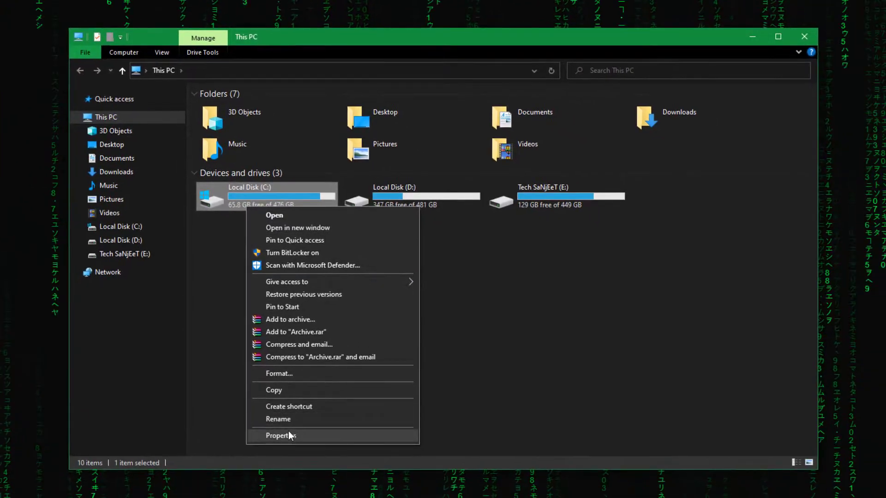
{"action": "left_click", "coordinate": [397, 479]}
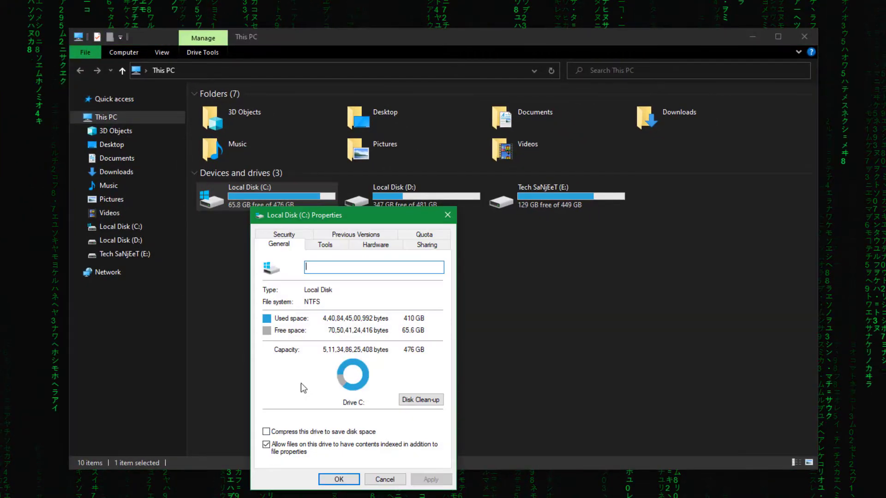
{"action": "left_click", "coordinate": [418, 402]}
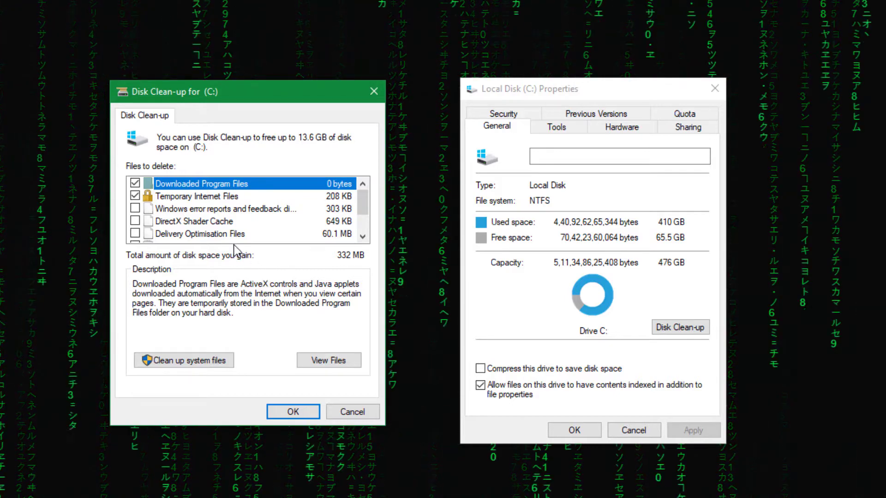
- Tick DirectX Shader Cache, Delivery Optimisation, temporary files and Recycle Bin, then delete about 13.6 GB
{"action": "left_click", "coordinate": [136, 221]}
{"action": "left_click", "coordinate": [135, 234]}
{"action": "scroll", "coordinate": [138, 233], "scroll_direction": "down", "scroll_amount": 1}
{"action": "left_click", "coordinate": [135, 221]}
{"action": "left_click", "coordinate": [135, 208]}
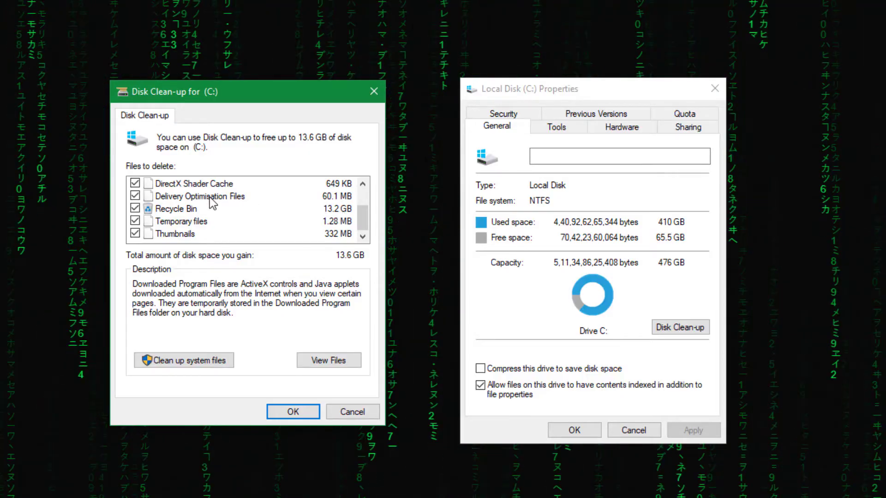
{"action": "scroll", "coordinate": [175, 225], "scroll_direction": "up", "scroll_amount": 1}
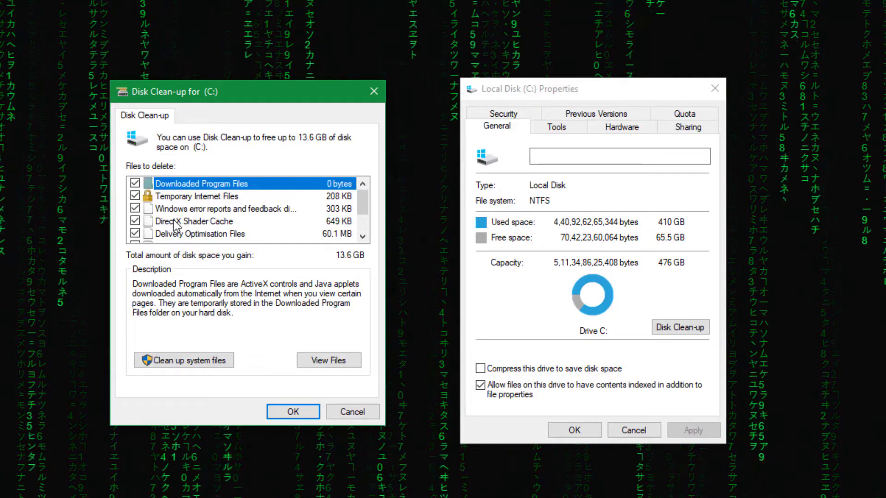
{"action": "left_click", "coordinate": [296, 411]}
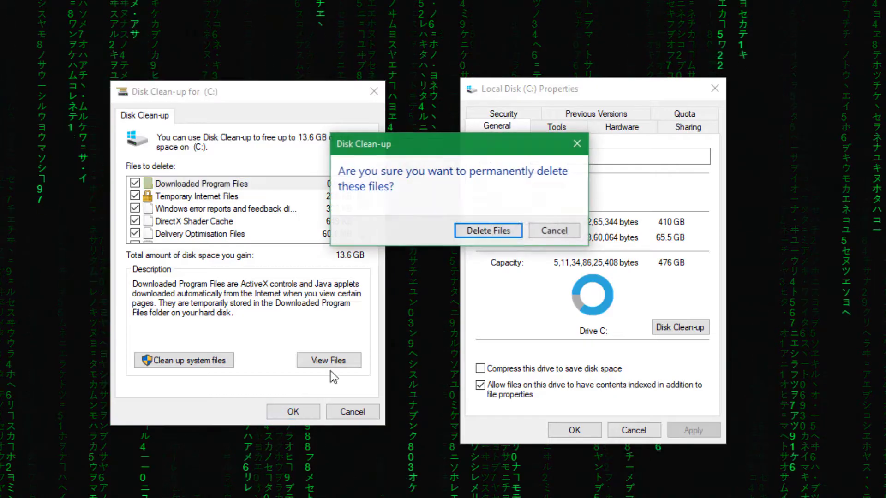
{"action": "left_click", "coordinate": [513, 233]}
{"action": "left_click_drag", "start_coordinate": [455, 178], "coordinate": [326, 200]}
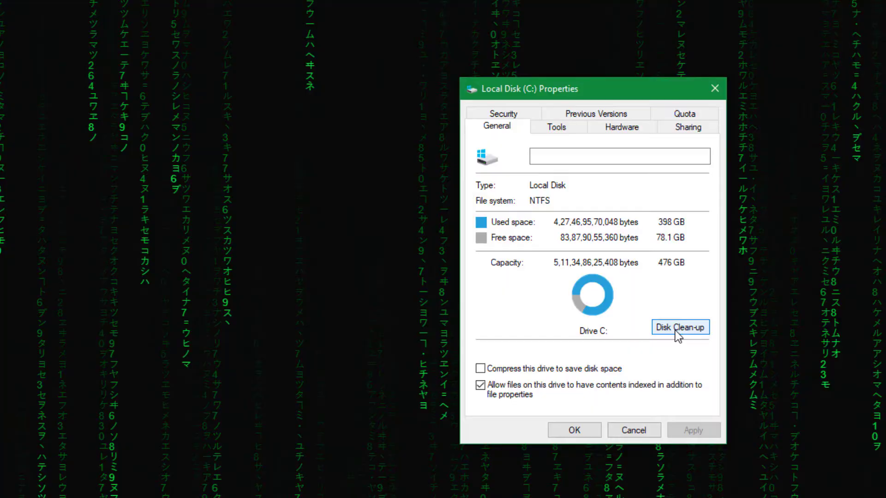
- Rescan C: including system files, add Windows error reports, and delete the 9.28 GB selected
{"action": "left_click", "coordinate": [674, 330]}
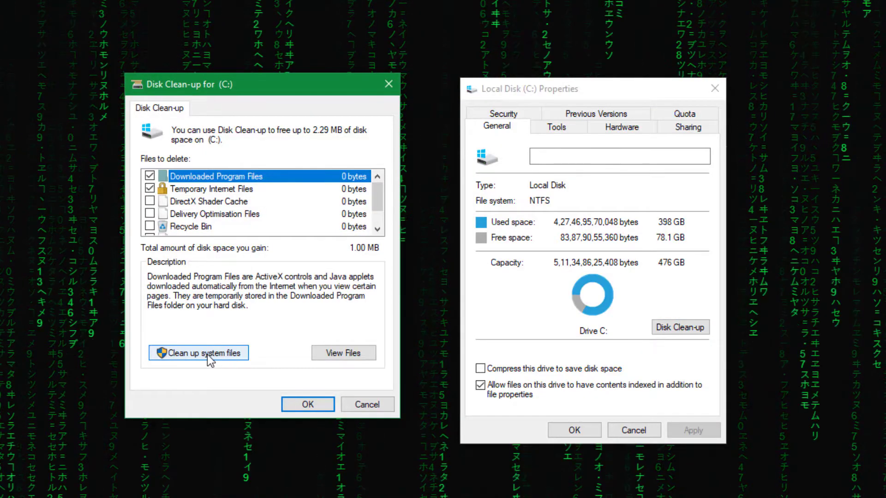
{"action": "left_click", "coordinate": [207, 353]}
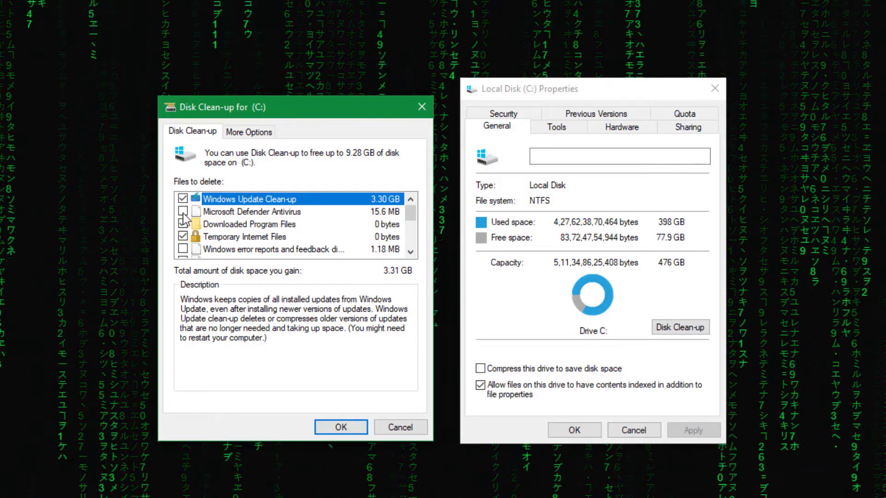
{"action": "scroll", "coordinate": [184, 217], "scroll_direction": "down", "scroll_amount": 3}
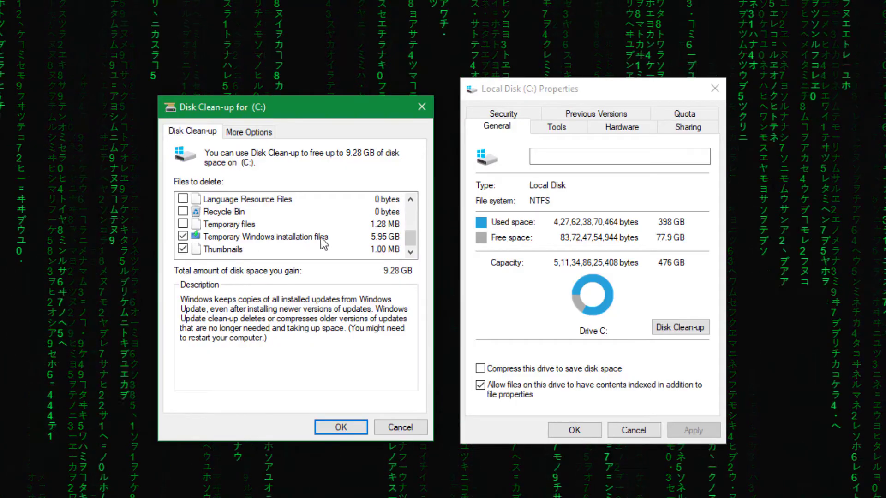
{"action": "scroll", "coordinate": [187, 214], "scroll_direction": "up", "scroll_amount": 2}
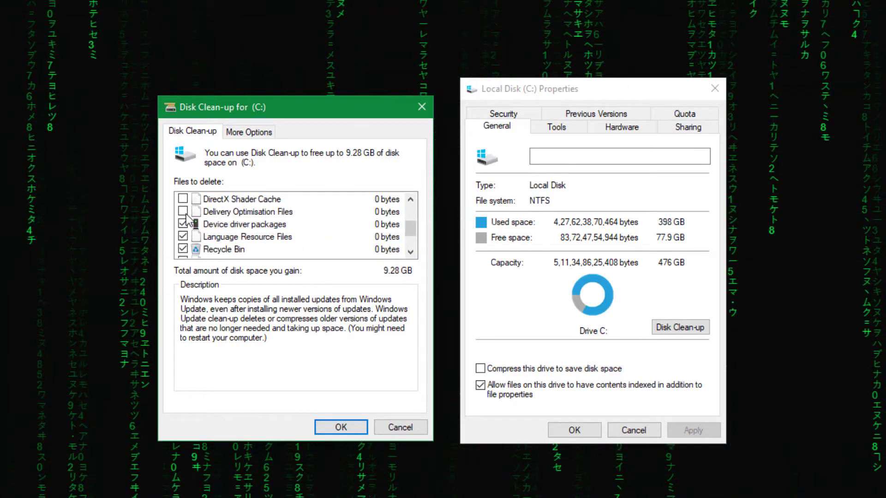
{"action": "left_click", "coordinate": [183, 225]}
{"action": "scroll", "coordinate": [190, 240], "scroll_direction": "up", "scroll_amount": 1}
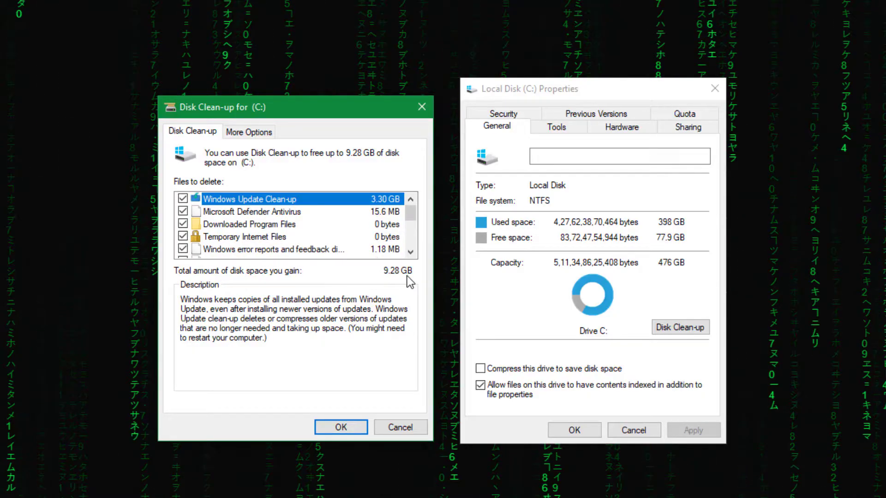
{"action": "left_click", "coordinate": [359, 433]}
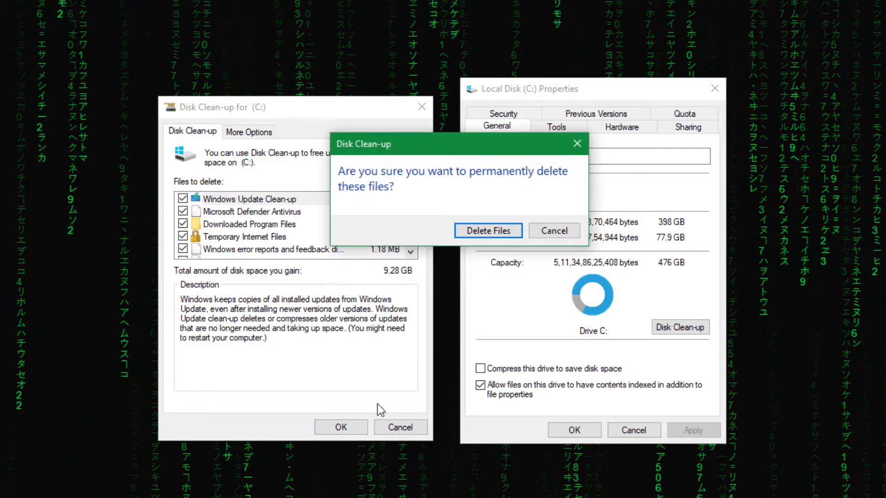
{"action": "left_click", "coordinate": [498, 232]}
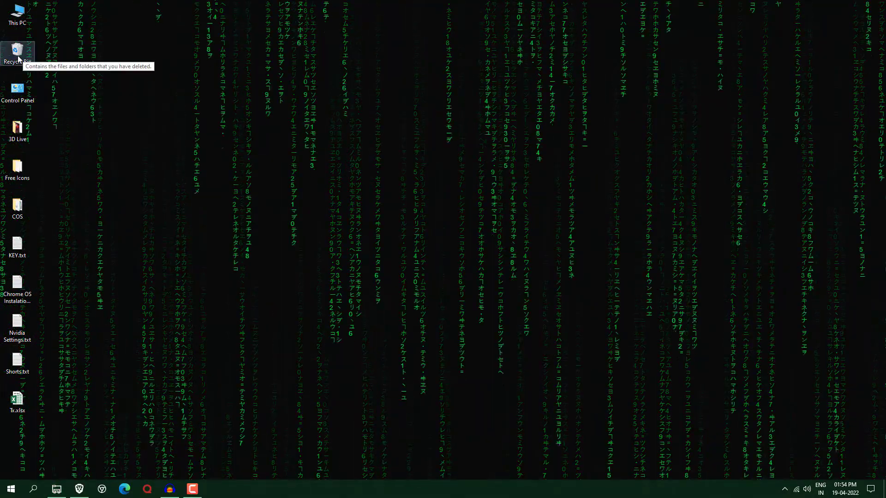
- Empty the Recycle Bin from its desktop context menu
{"action": "right_click", "coordinate": [19, 55]}
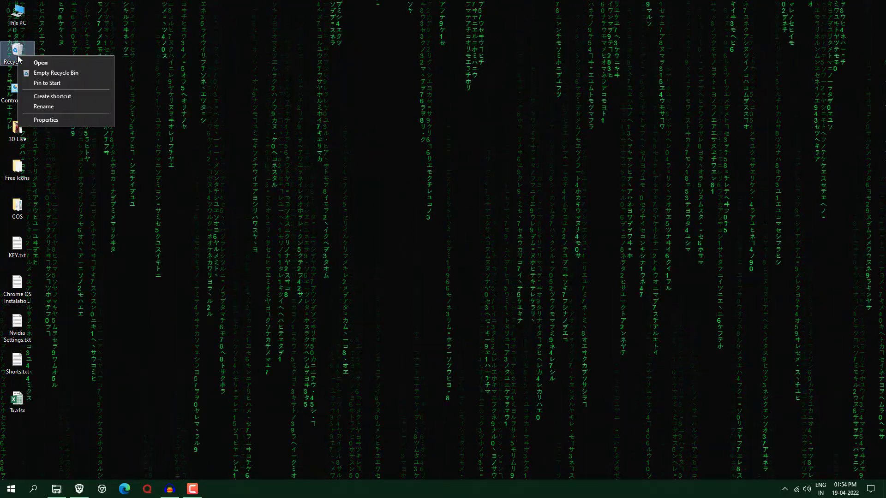
{"action": "left_click", "coordinate": [41, 71]}
{"action": "left_click", "coordinate": [480, 251]}
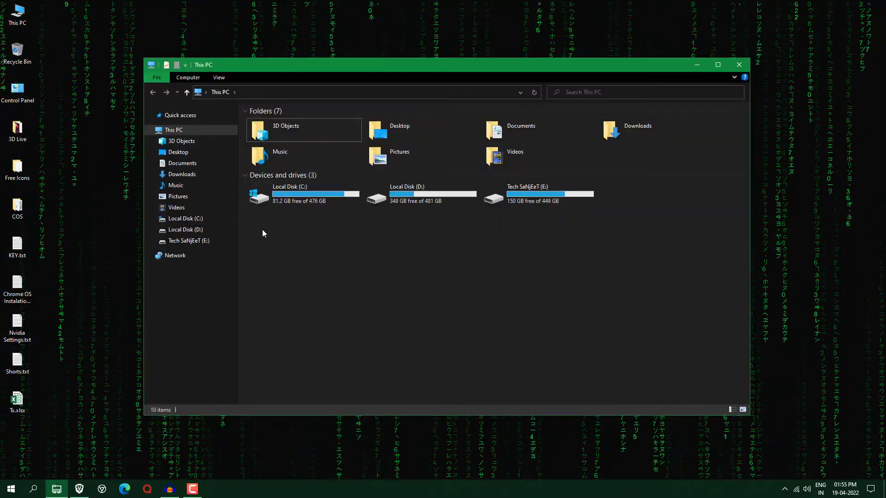
- Browse Local Disk (C:), Downloads, Desktop, Documents and the E: drive in Explorer
{"action": "mouse_move", "coordinate": [310, 202]}
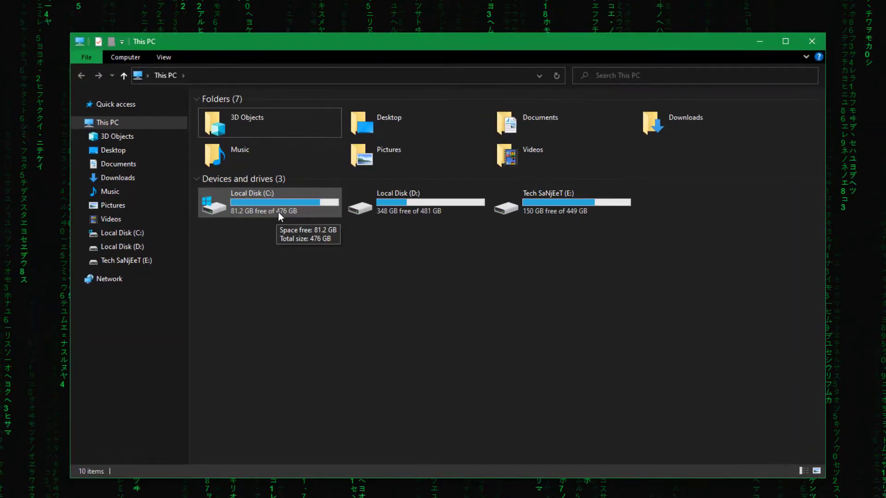
{"action": "double_click", "coordinate": [278, 212]}
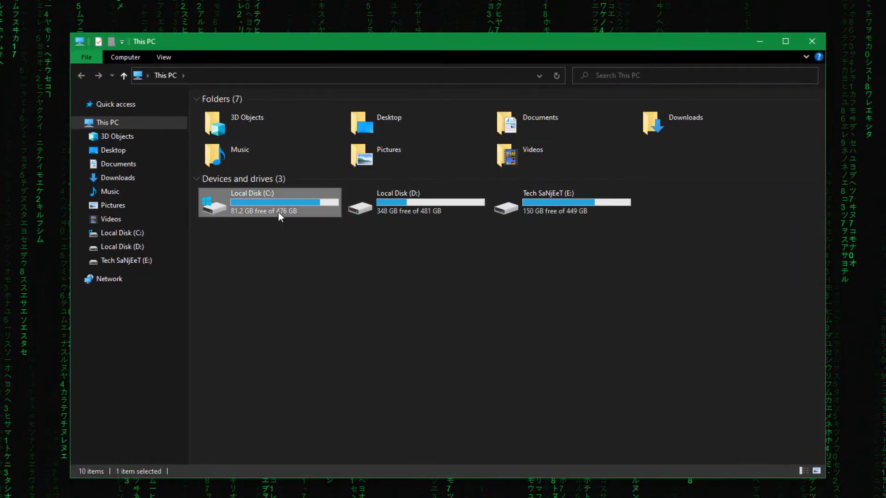
{"action": "left_click", "coordinate": [133, 182]}
{"action": "left_click", "coordinate": [138, 161]}
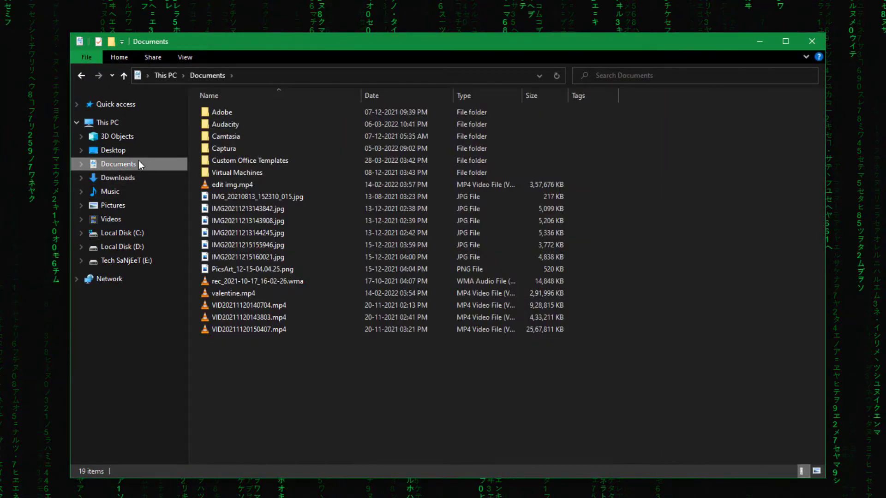
{"action": "left_click", "coordinate": [134, 151]}
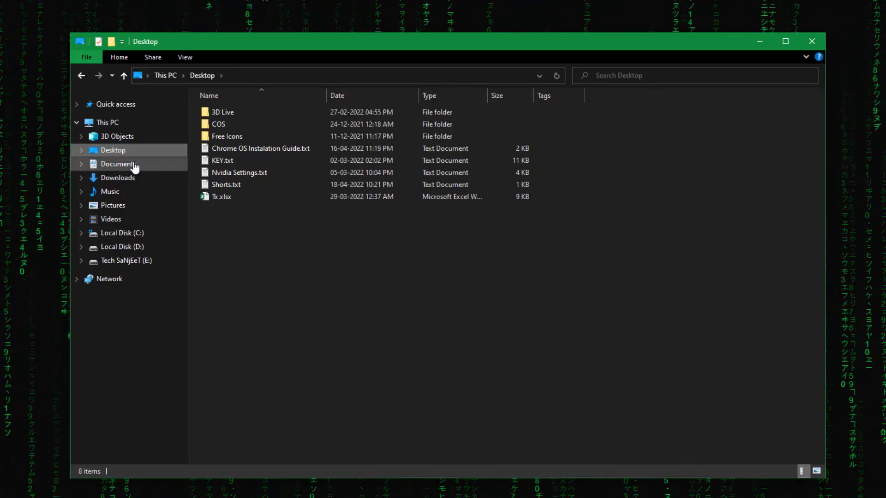
{"action": "left_click", "coordinate": [134, 164]}
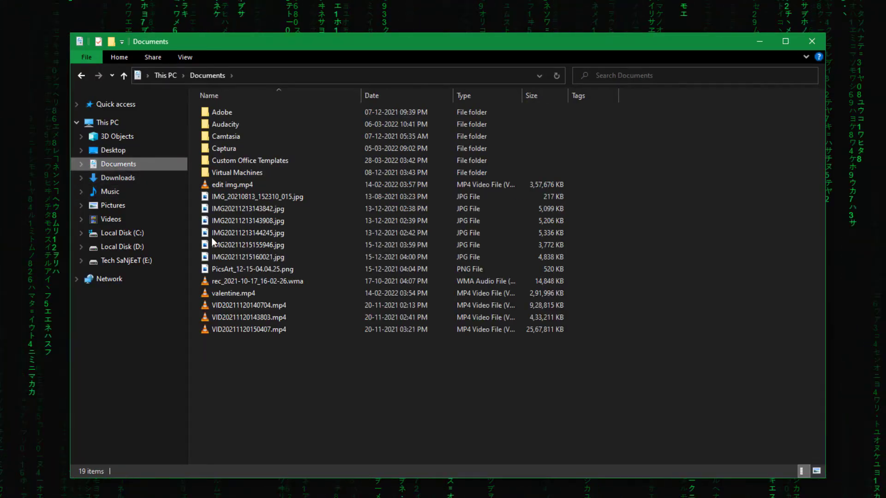
{"action": "left_click_drag", "start_coordinate": [268, 356], "coordinate": [251, 139]}
{"action": "left_click", "coordinate": [294, 345]}
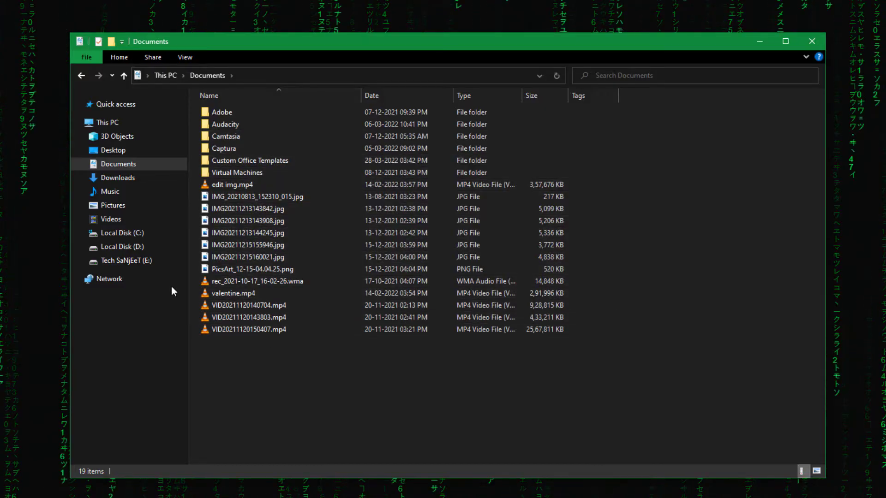
{"action": "left_click", "coordinate": [141, 261]}
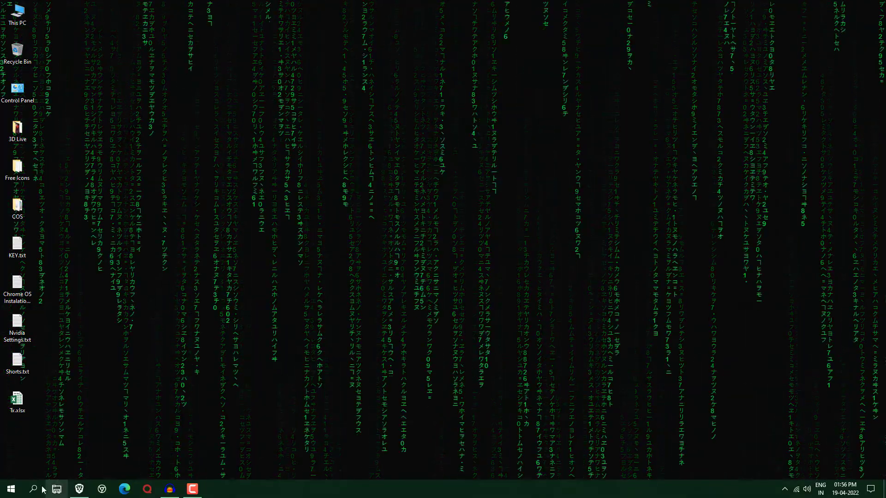
- Open Apps in Windows Settings and sort the installed apps by size
{"action": "left_click", "coordinate": [12, 492]}
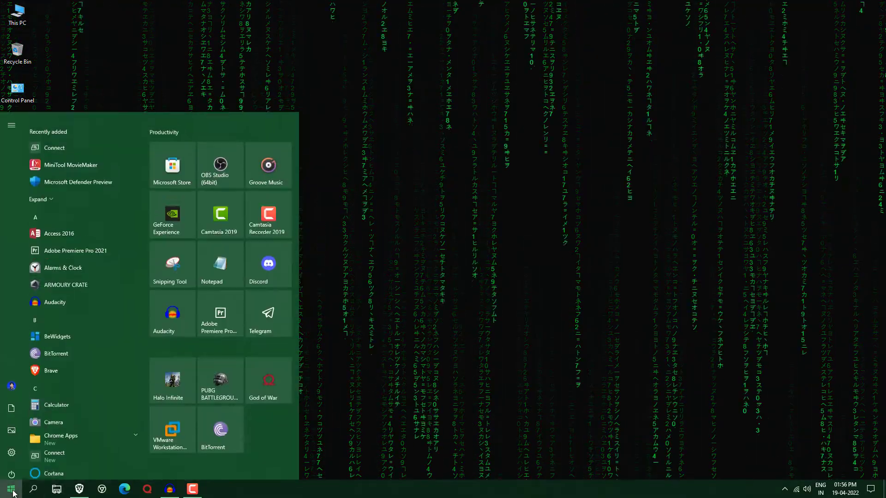
{"action": "left_click", "coordinate": [11, 453]}
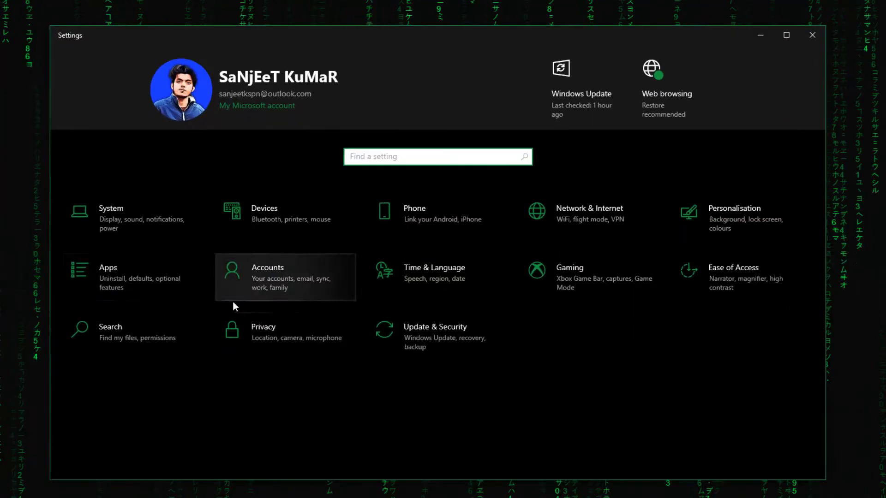
{"action": "left_click", "coordinate": [182, 317]}
{"action": "scroll", "coordinate": [288, 180], "scroll_direction": "down", "scroll_amount": 3}
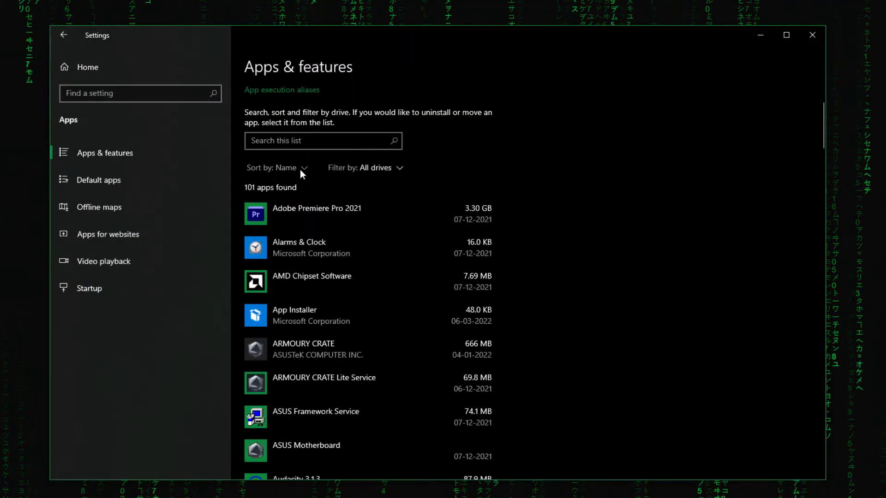
{"action": "left_click", "coordinate": [302, 169]}
{"action": "left_click", "coordinate": [289, 211]}
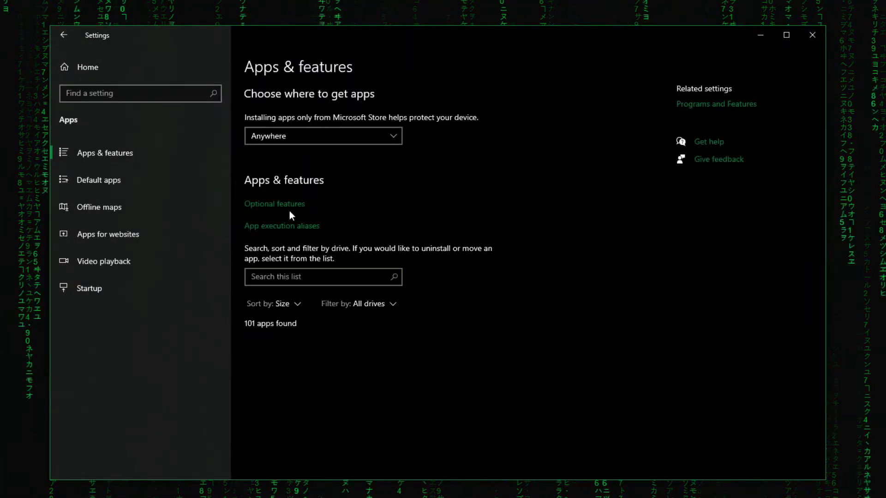
- Uninstall MiniTool MovieMaker, confirming complete removal
{"action": "scroll", "coordinate": [571, 278], "scroll_direction": "down", "scroll_amount": 3}
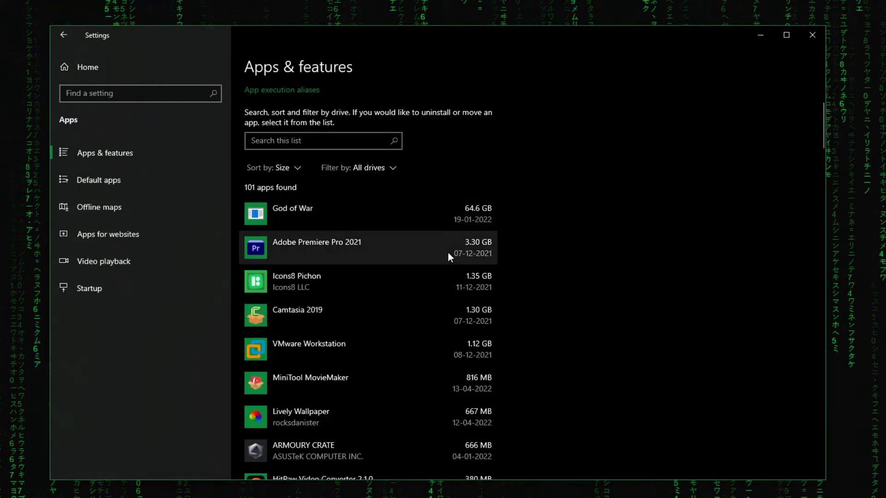
{"action": "scroll", "coordinate": [369, 265], "scroll_direction": "down", "scroll_amount": 3}
{"action": "left_click", "coordinate": [339, 260]}
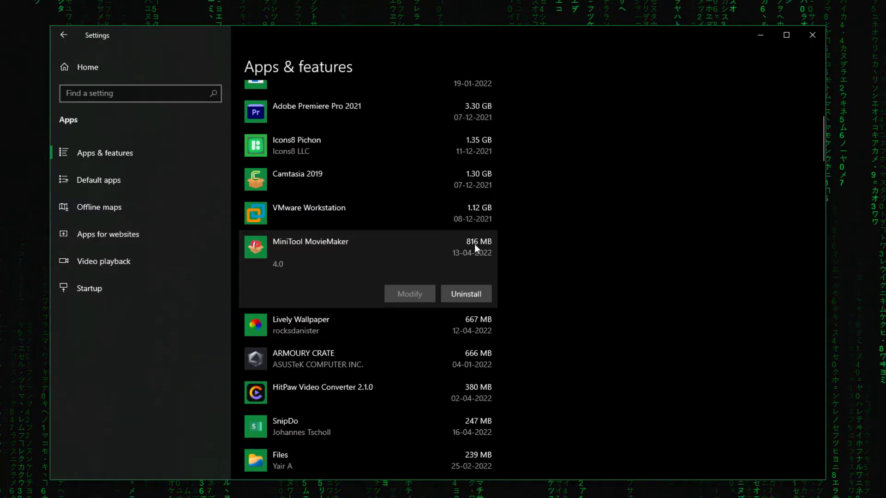
{"action": "left_click", "coordinate": [474, 294]}
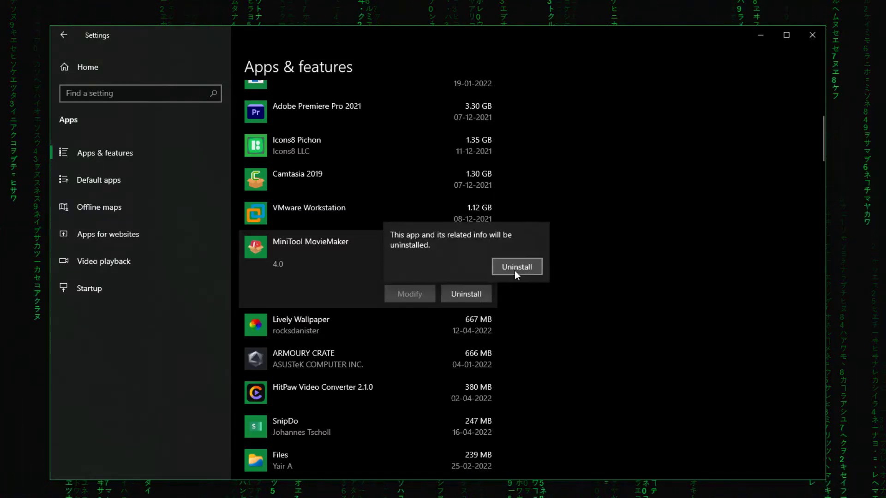
{"action": "left_click", "coordinate": [515, 268]}
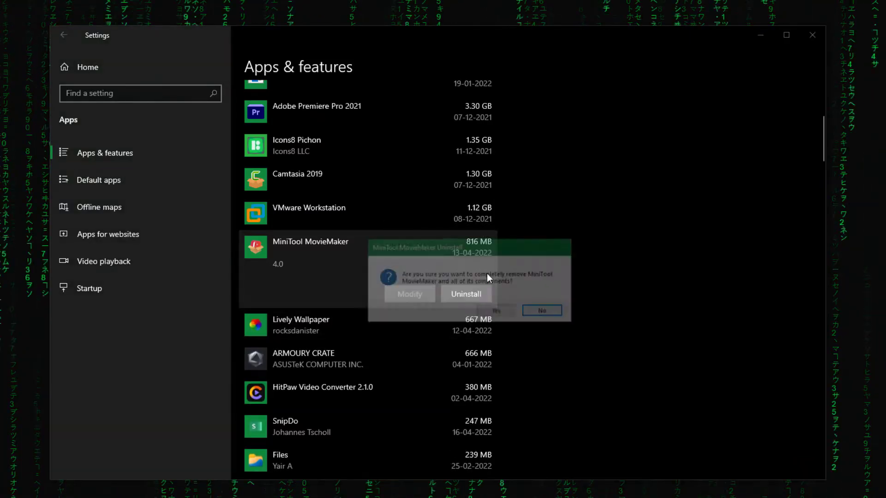
{"action": "left_click", "coordinate": [485, 309]}
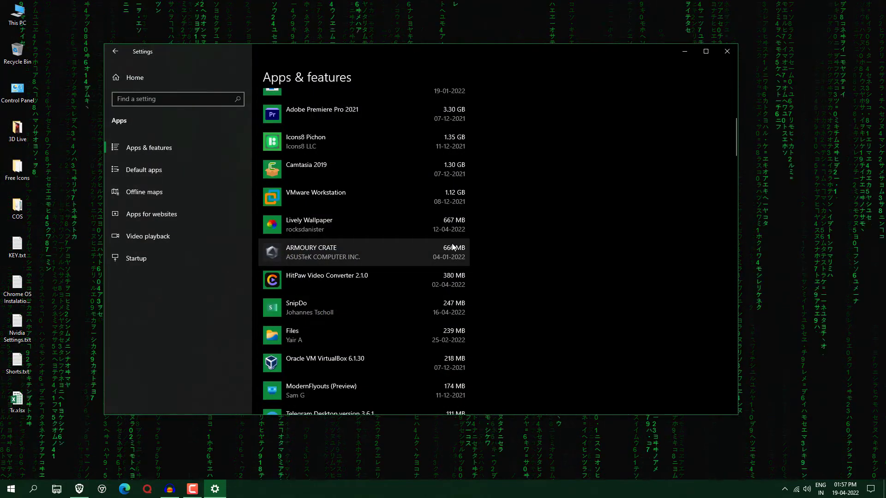
{"action": "scroll", "coordinate": [460, 286], "scroll_direction": "down", "scroll_amount": 10}
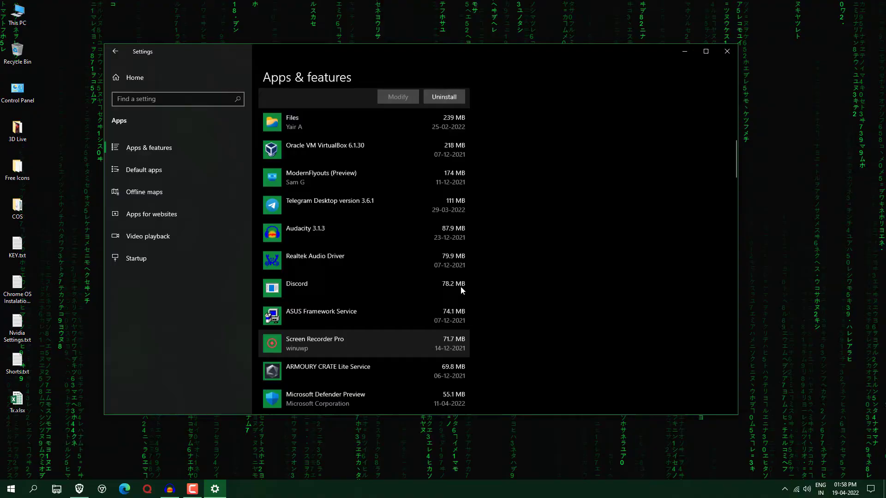
{"action": "scroll", "coordinate": [460, 289], "scroll_direction": "down", "scroll_amount": 10}
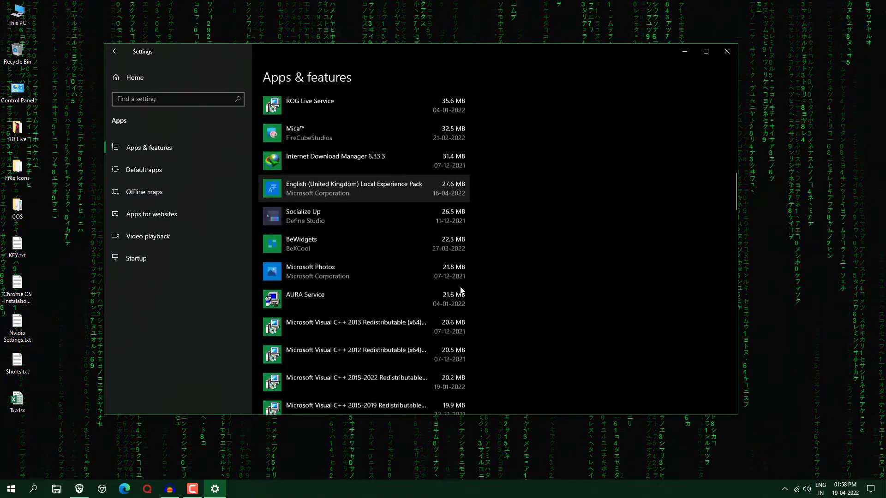
{"action": "scroll", "coordinate": [460, 287], "scroll_direction": "up", "scroll_amount": 3}
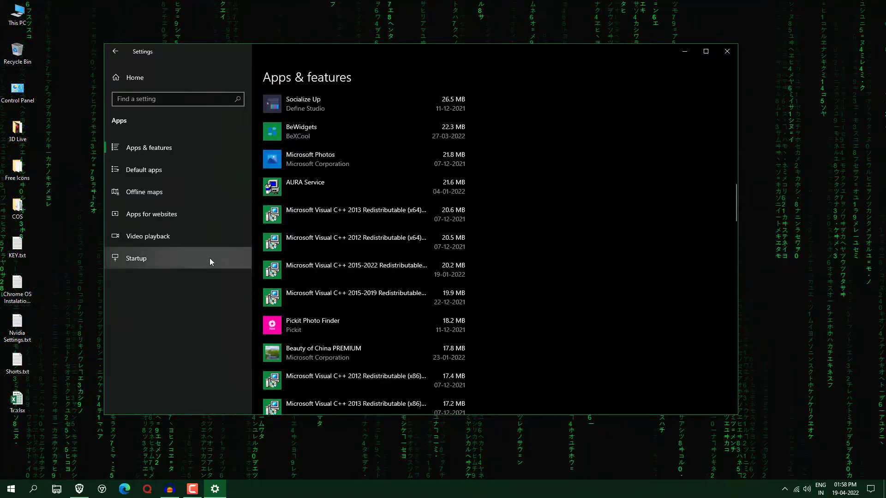
- Open the Startup apps list and scroll through it to check each app's toggle
{"action": "left_click", "coordinate": [201, 260]}
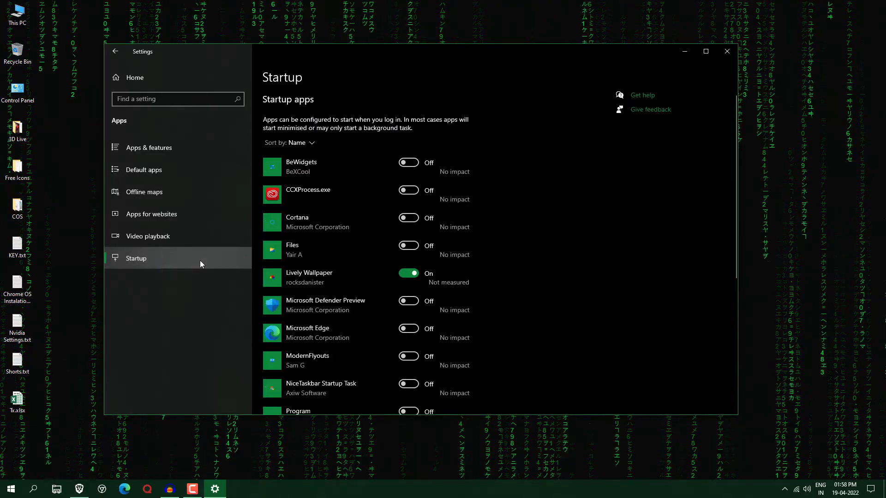
{"action": "scroll", "coordinate": [408, 327], "scroll_direction": "down", "scroll_amount": 5}
{"action": "scroll", "coordinate": [409, 327], "scroll_direction": "up", "scroll_amount": 5}
{"action": "scroll", "coordinate": [408, 328], "scroll_direction": "up", "scroll_amount": 3}
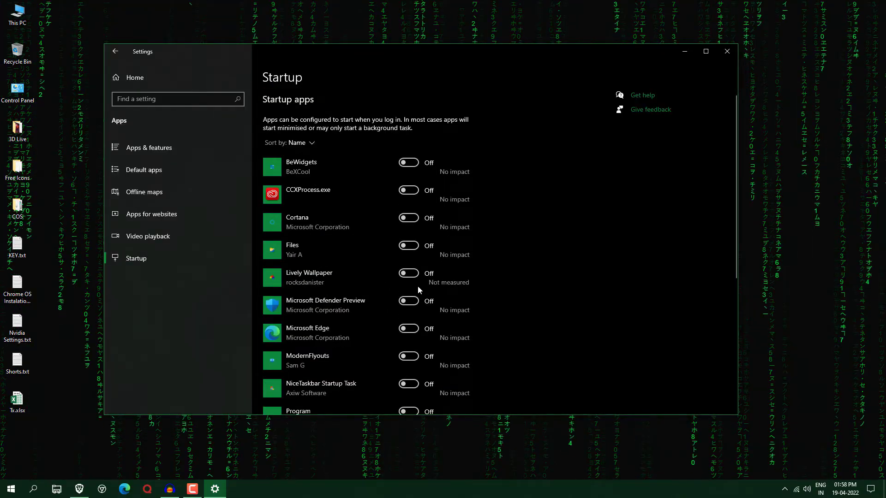
{"action": "scroll", "coordinate": [417, 286], "scroll_direction": "down", "scroll_amount": 5}
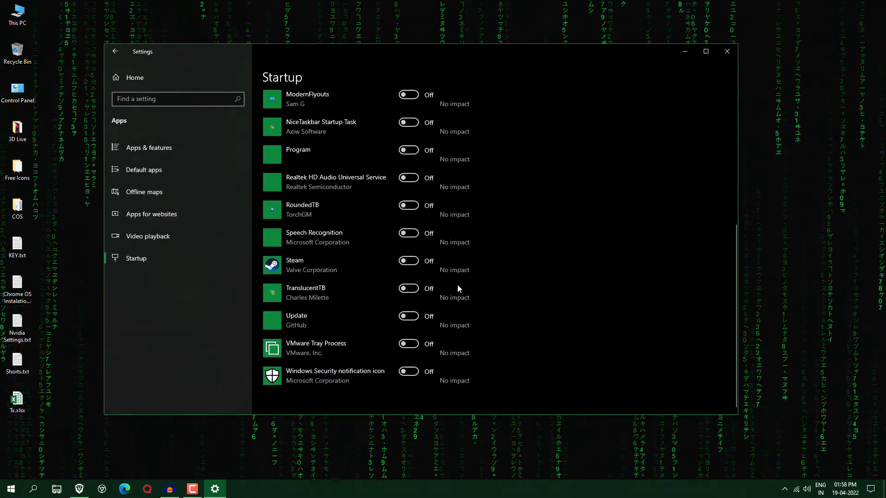
{"action": "scroll", "coordinate": [457, 286], "scroll_direction": "up", "scroll_amount": 5}
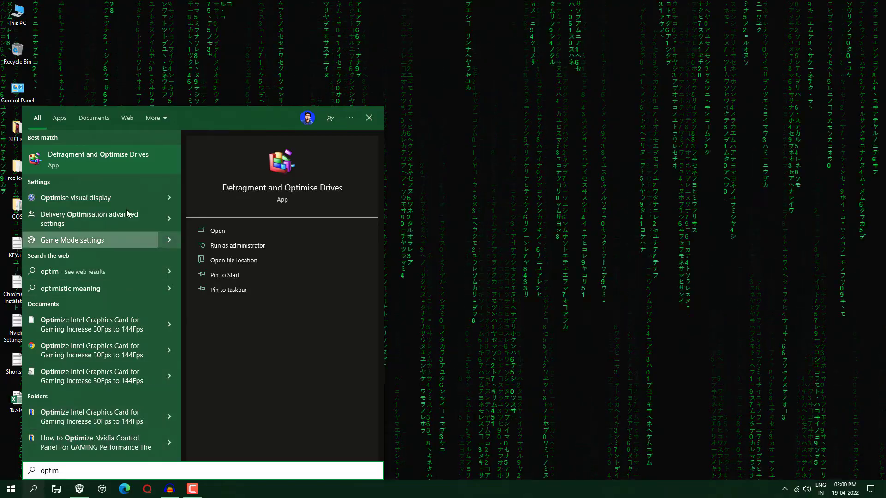
- Launch Defragment and Optimise Drives and retrim the C: solid state drive
{"action": "left_click", "coordinate": [106, 162]}
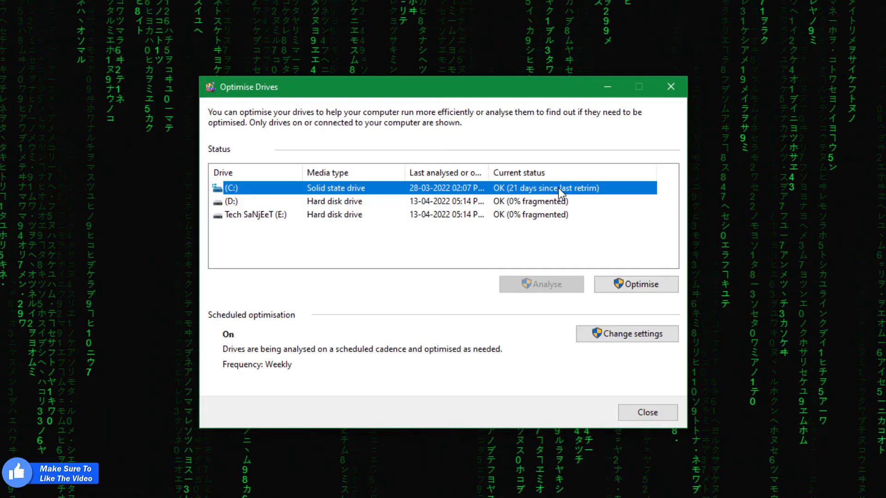
{"action": "left_click", "coordinate": [373, 201]}
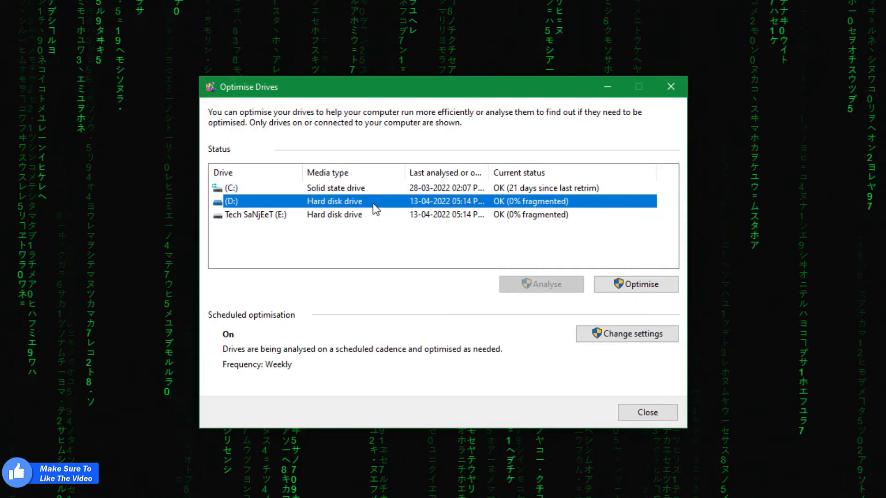
{"action": "left_click", "coordinate": [375, 190]}
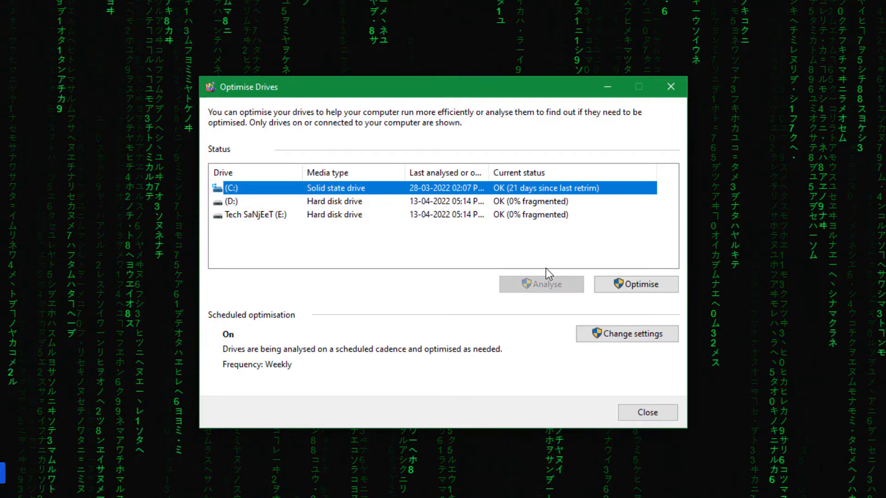
{"action": "left_click", "coordinate": [642, 286]}
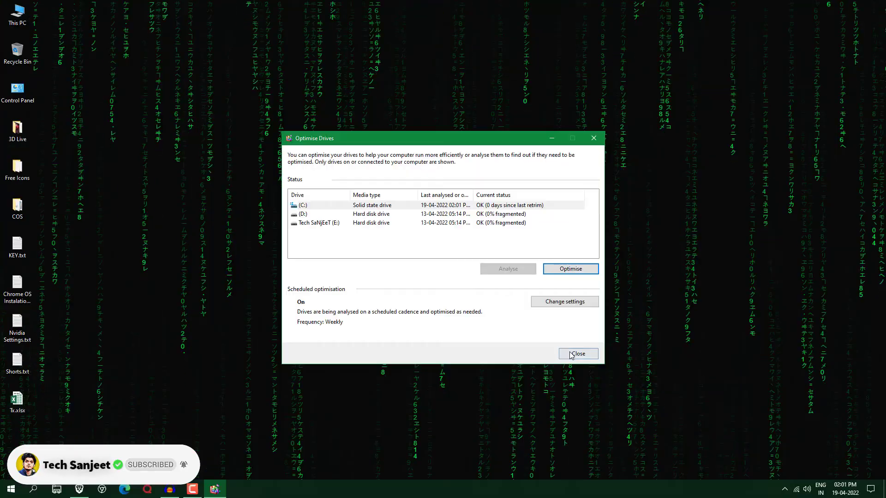
- Close Optimise Drives, view the Sleep, Shut down and Restart choices, then dismiss Start
{"action": "key", "text": "alt+F4"}
{"action": "left_click", "coordinate": [11, 488]}
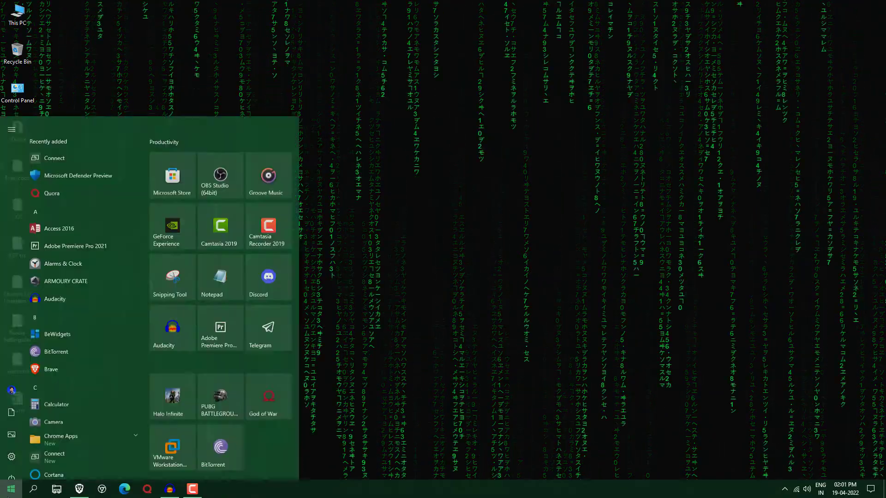
{"action": "left_click", "coordinate": [11, 475]}
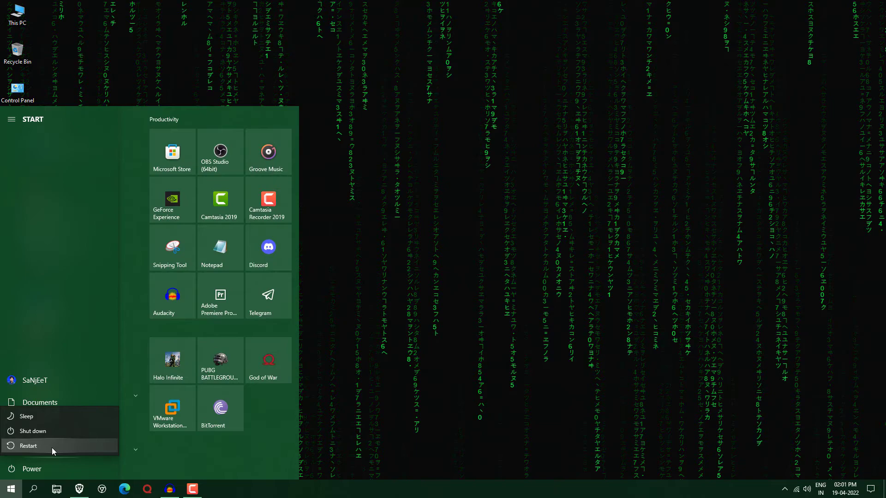
{"action": "left_click", "coordinate": [376, 248]}
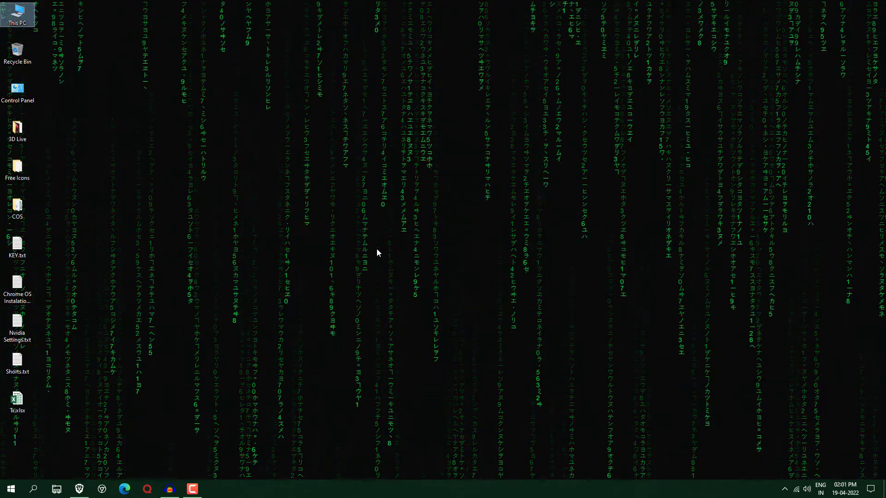